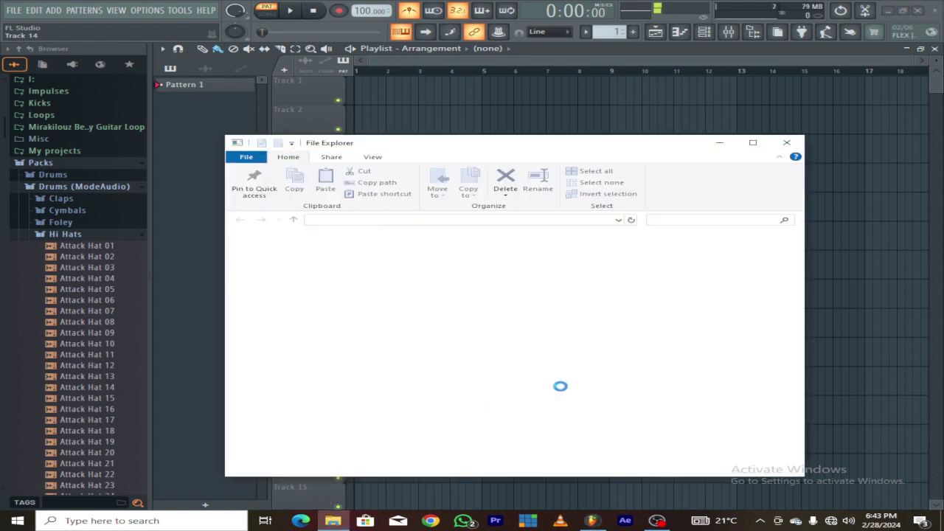
Step: Open the Drumloops folder of the Hitsound - BANGER SAUCE Vol. 1 sample pack in Downloads
scroll(269, 372, "down", 1)
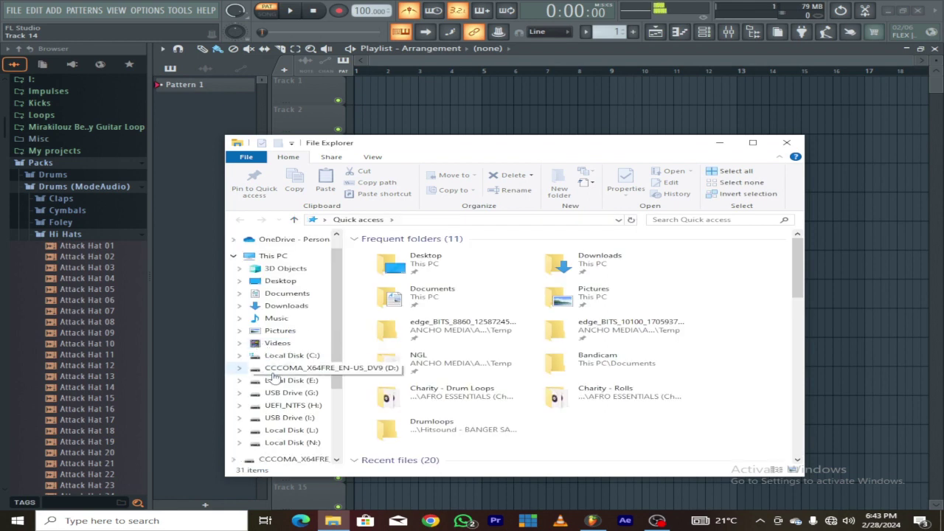
left_click(280, 306)
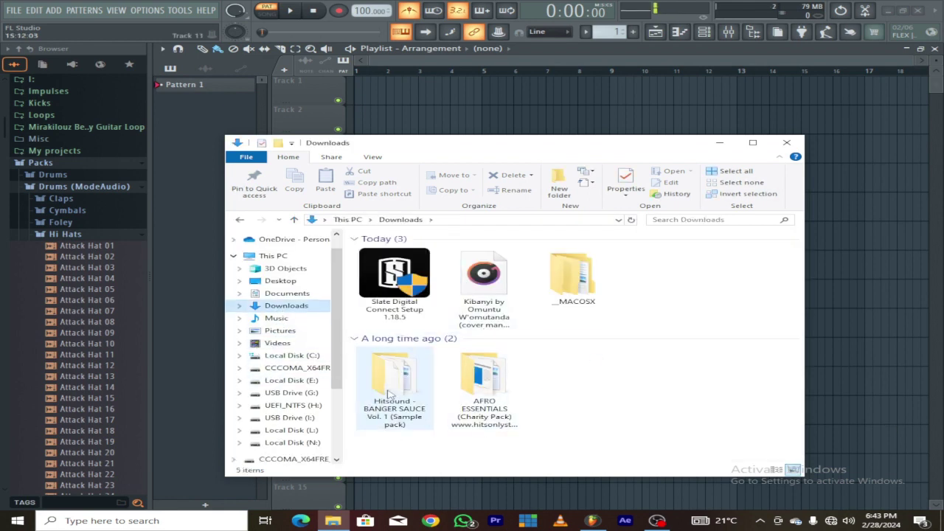
double_click(373, 411)
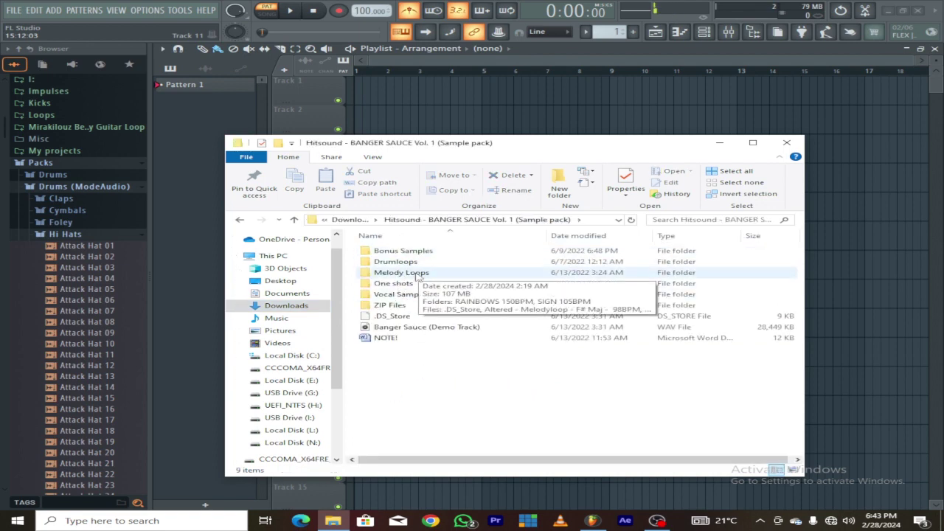
double_click(398, 263)
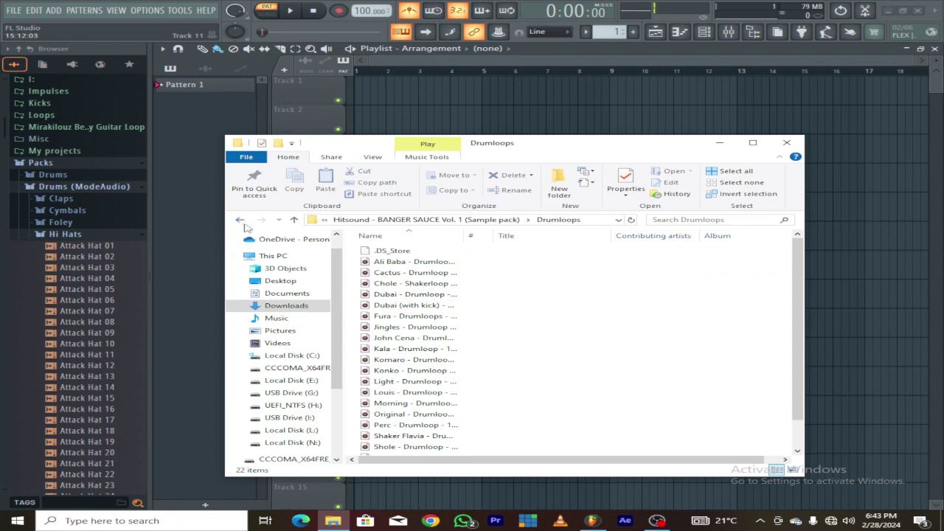
Step: Import the Cactus 107BPM drumloop into the FL Studio project and place it at bar 1 of Track 1
left_click(436, 274)
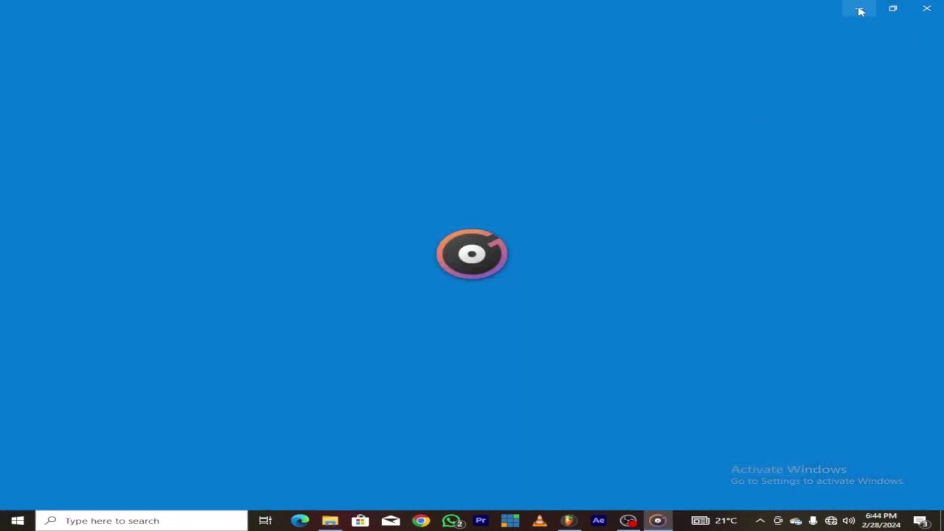
left_click(926, 8)
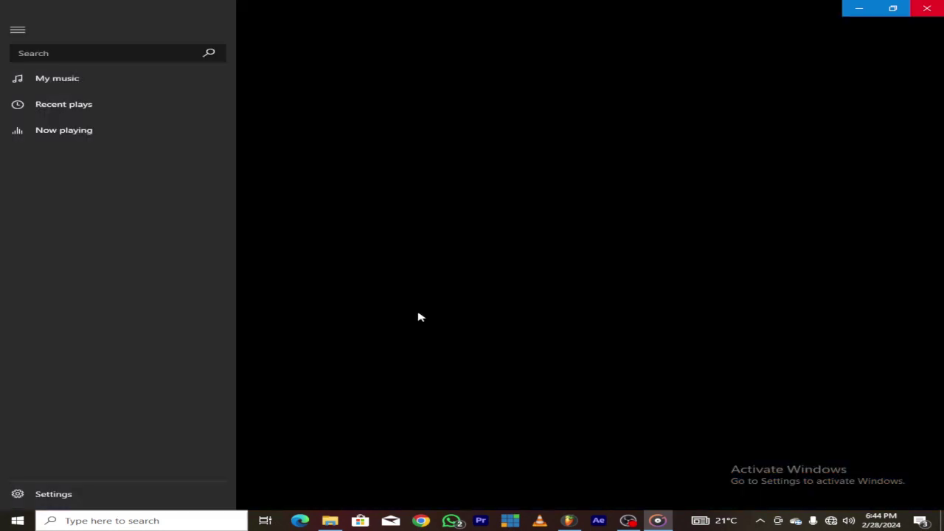
left_click_drag(416, 278, 207, 193)
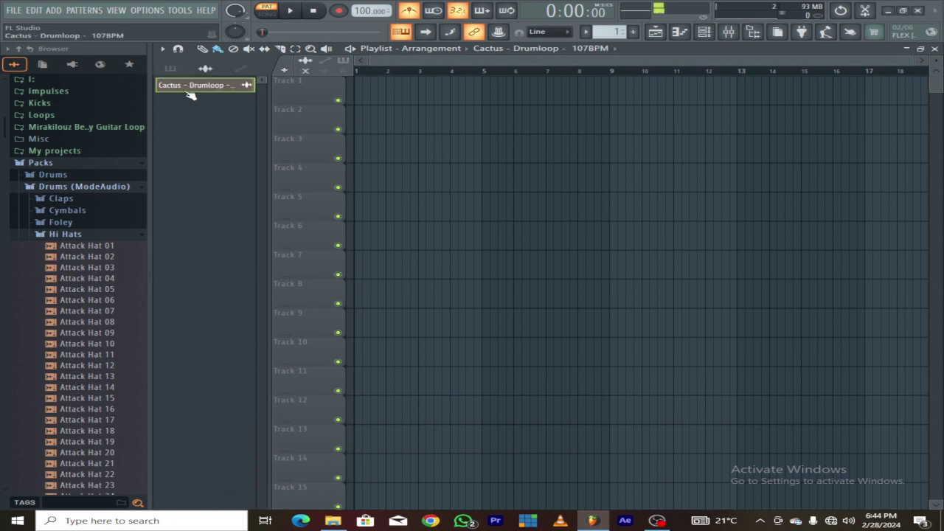
left_click_drag(189, 88, 362, 94)
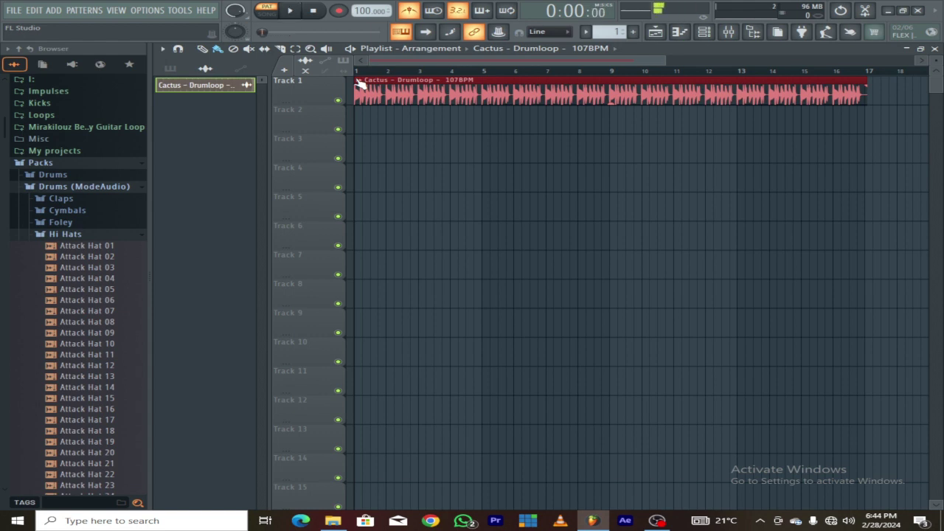
Step: Switch playback to song mode and listen to the drumloop on Track 1
left_click(271, 14)
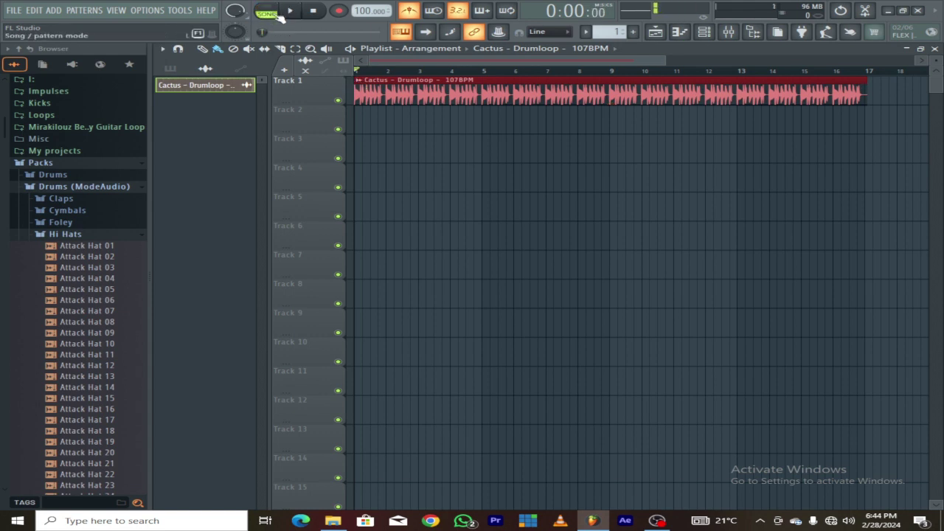
key("space")
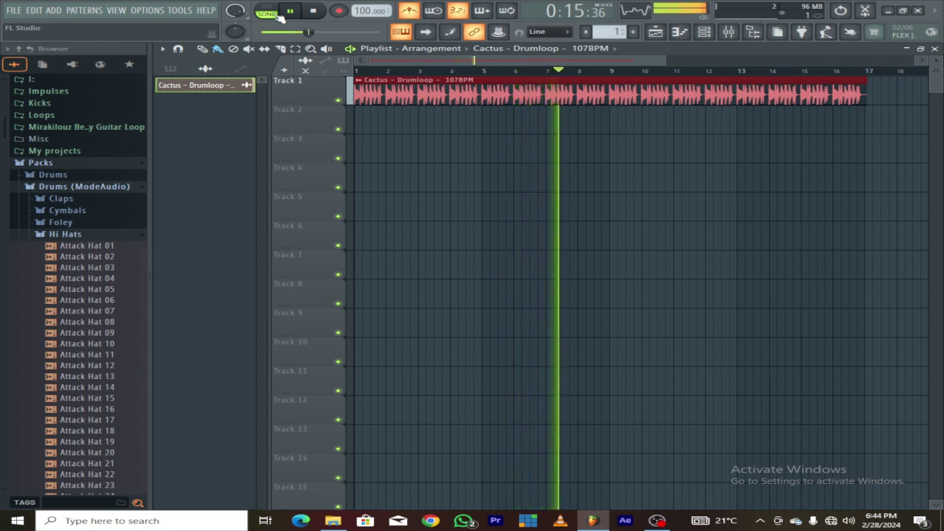
key("space")
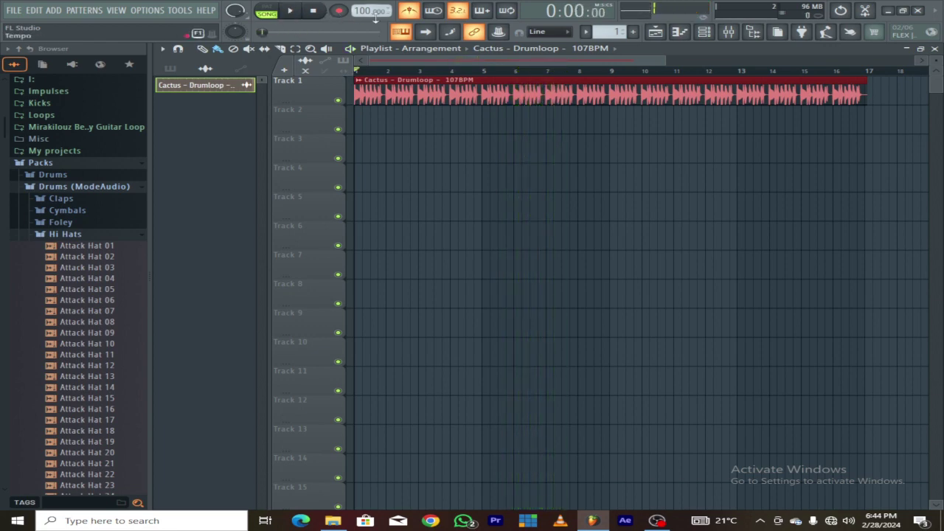
Step: Set the project tempo to 107 BPM and restretch all channels
left_click_drag(369, 11, 371, 13)
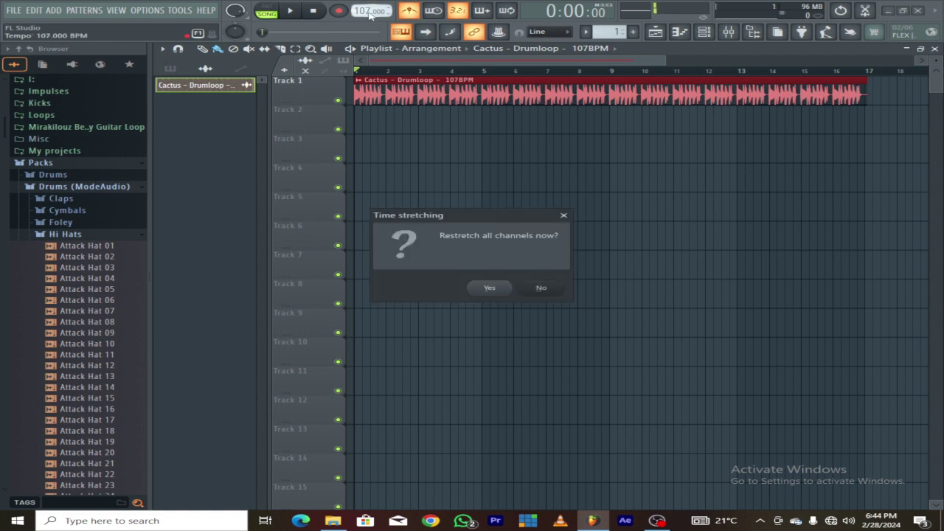
left_click(490, 288)
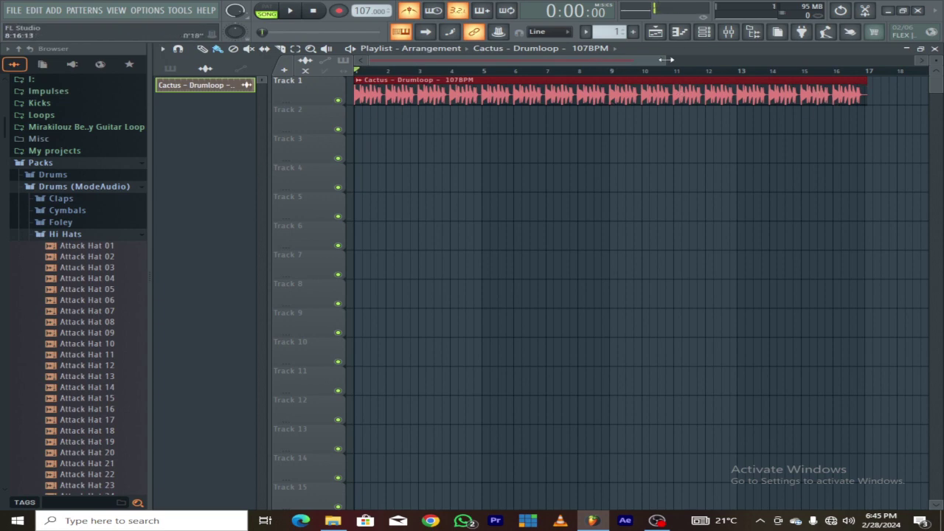
Step: Slice off and delete the silent tail of the drumloop on Track 1, and place a second copy at bar 17
left_click_drag(666, 59, 914, 59)
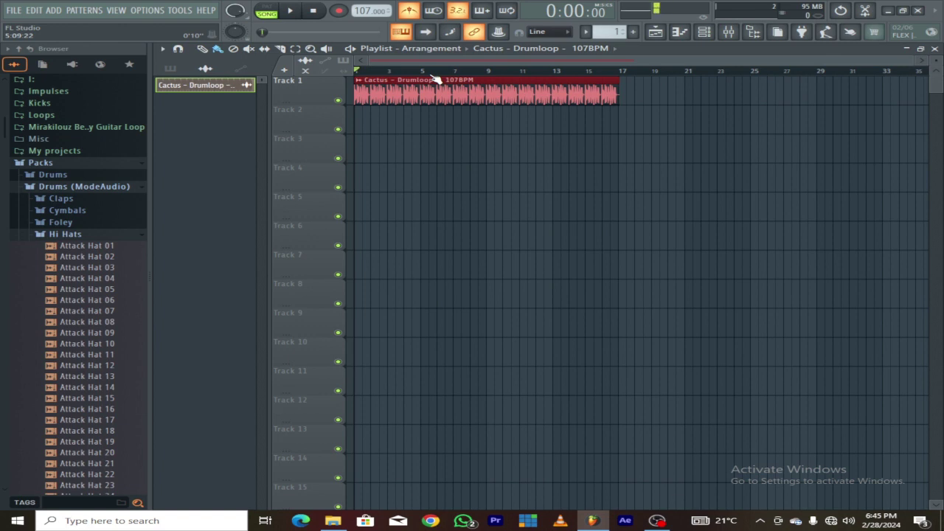
left_click(281, 48)
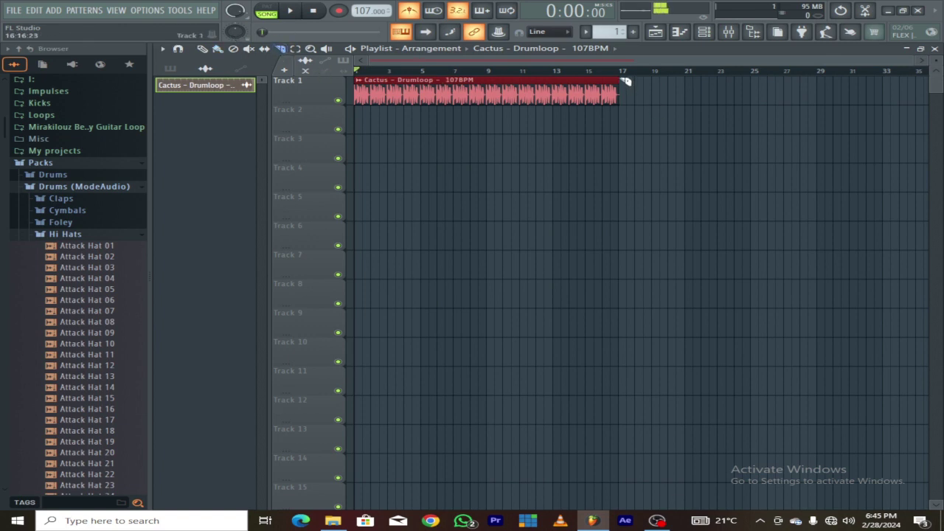
scroll(621, 79, "up", 8)
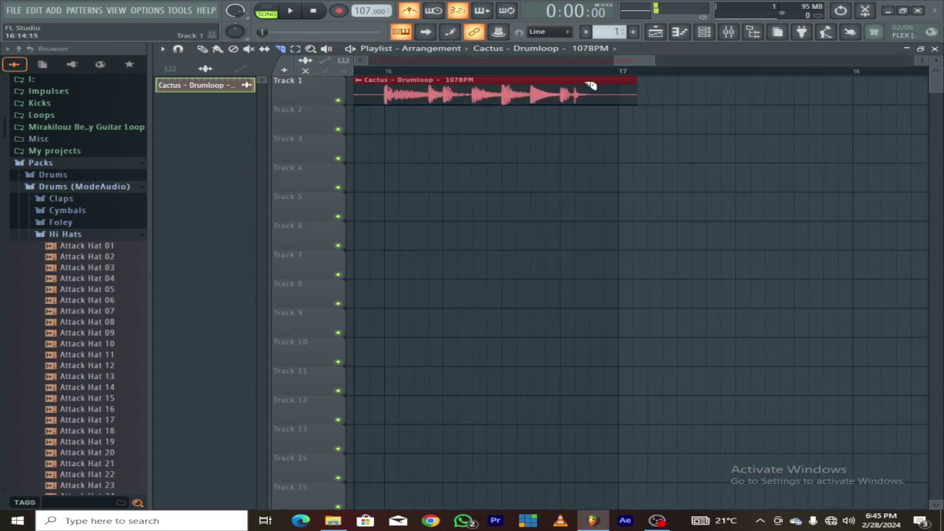
left_click_drag(595, 80, 594, 125)
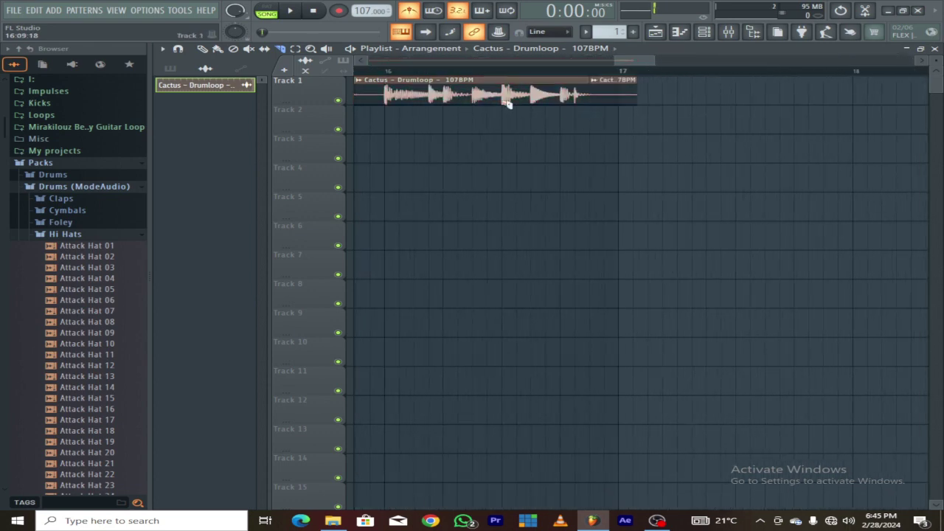
key("p")
right_click(597, 90)
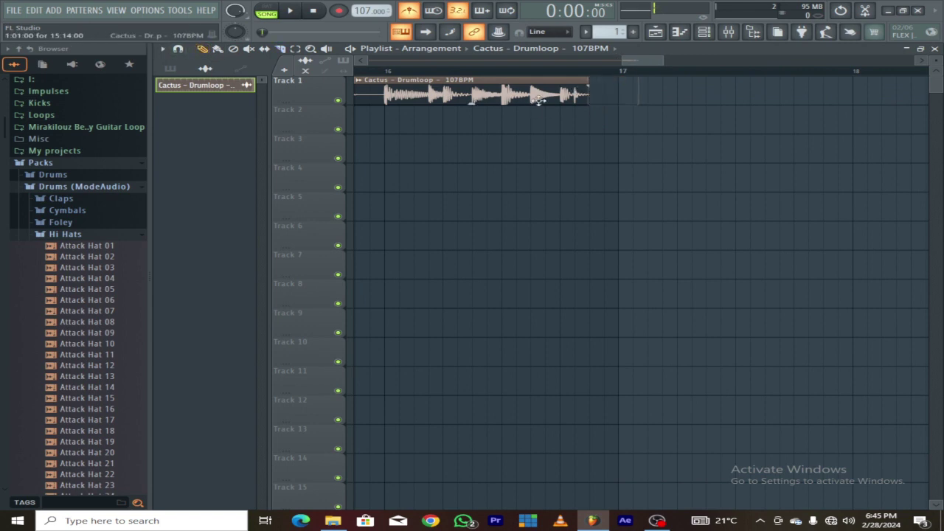
left_click(626, 103)
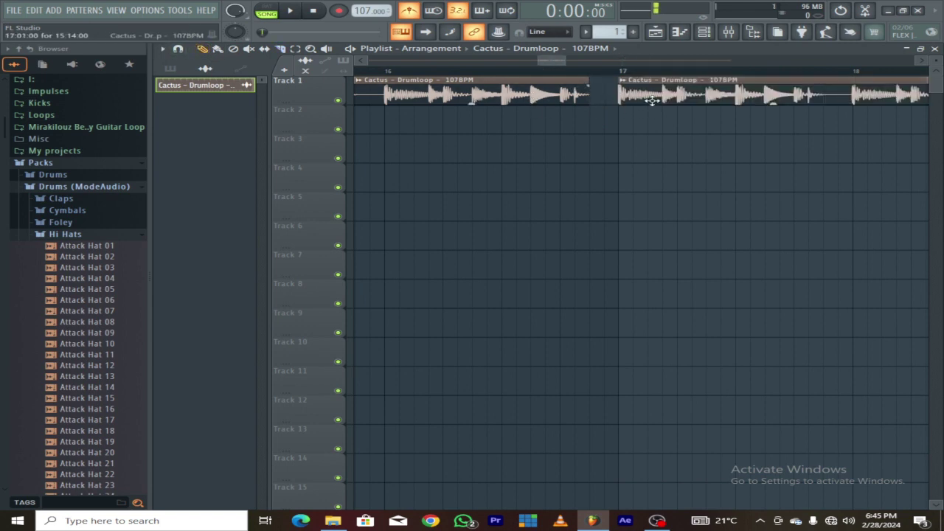
Step: Preview the Attack Hat 02 sample from the ModeAudio Hi Hats pack and add it to the project's audio clips
scroll(544, 66, "down", 5)
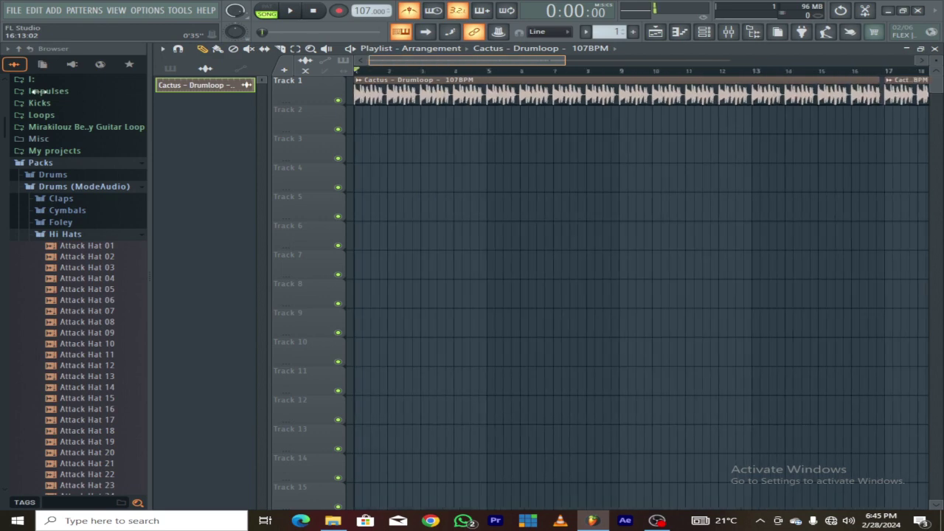
left_click(87, 258)
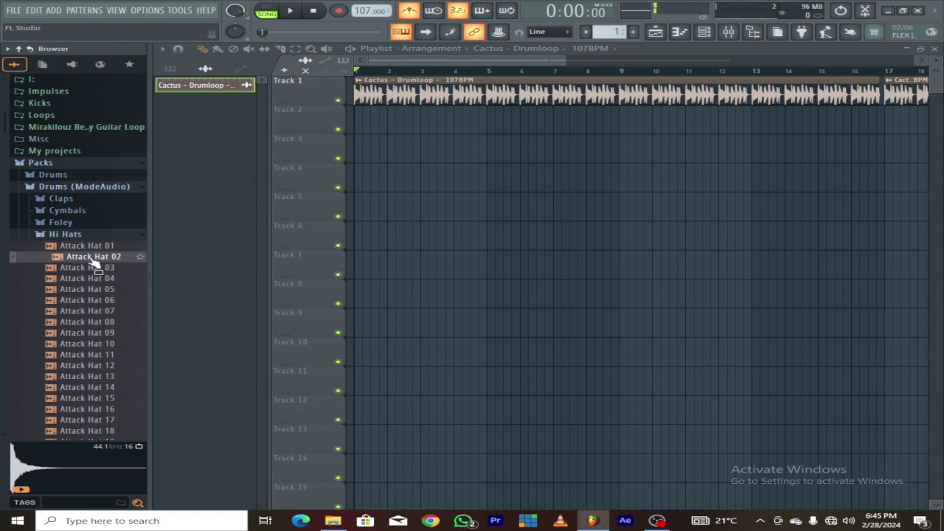
left_click_drag(93, 261, 211, 213)
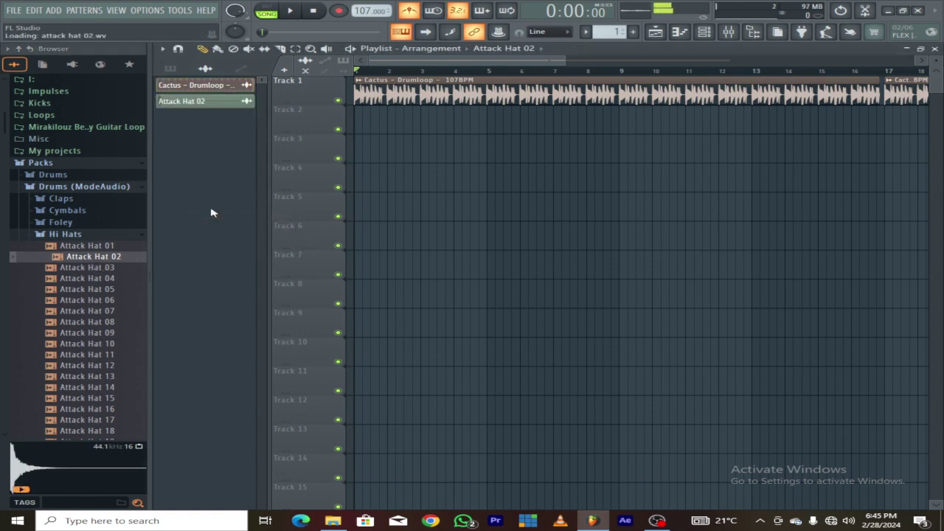
Step: Select both drumloop clips and move them together along Track 1 to start at bar 5
scroll(485, 79, "down", 5)
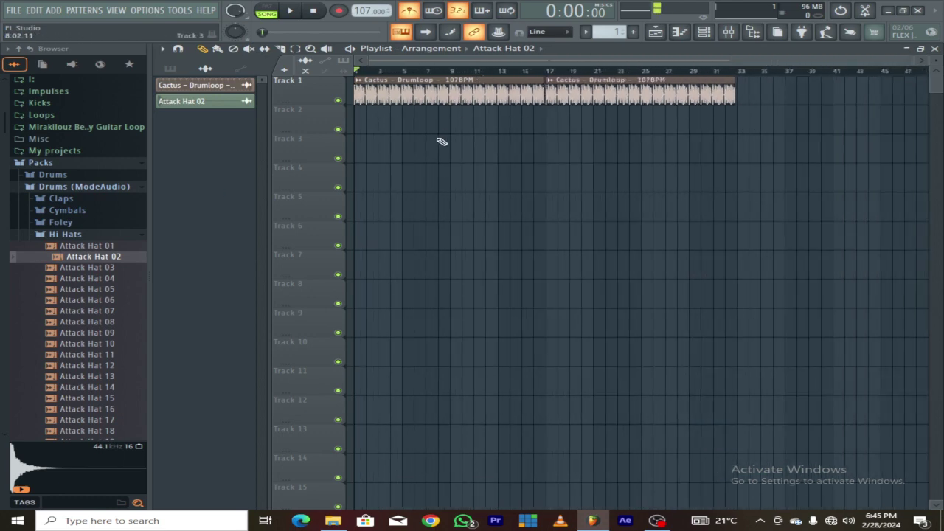
left_click(295, 48)
left_click_drag(416, 133, 459, 99)
left_click(442, 99)
left_click(493, 117)
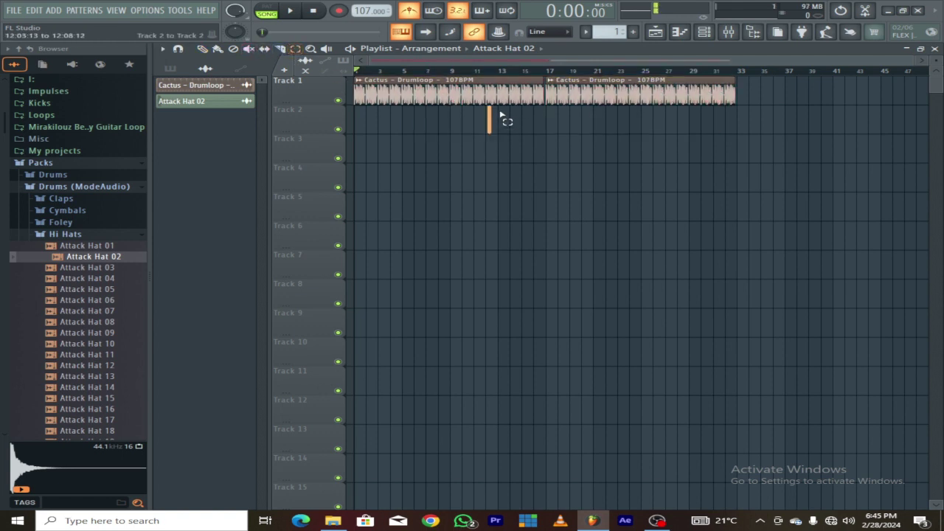
key("ctrl+a")
left_click(201, 48)
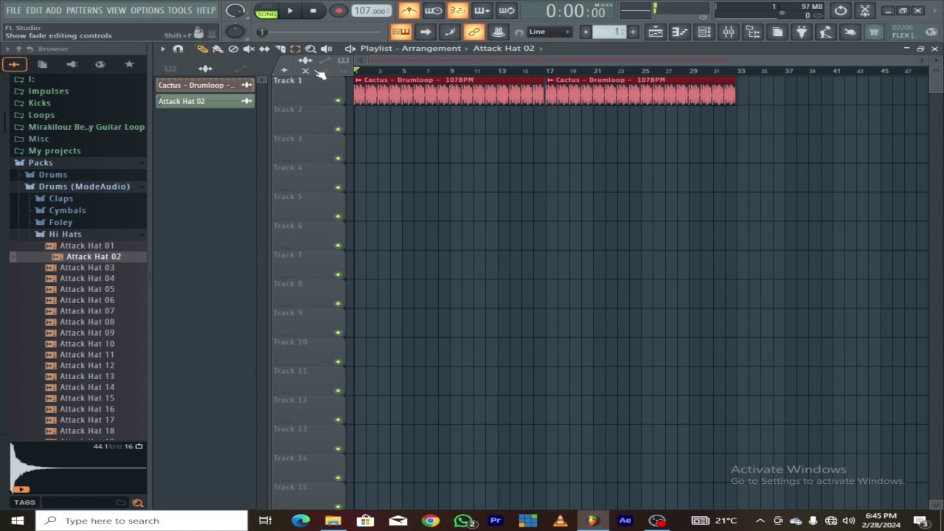
mouse_move(407, 92)
left_mouse_down()
mouse_move(474, 92)
mouse_move(454, 92)
left_mouse_up()
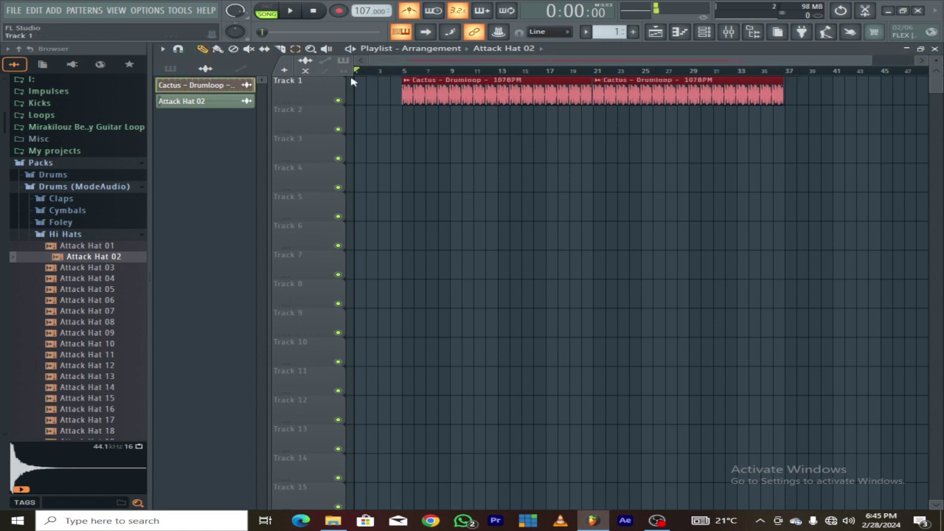
Step: Place Pattern 1 at bar 1 of Track 2 and open it in the piano roll for Attack Hat 02
scroll(386, 71, "up", 3)
scroll(385, 71, "up", 3)
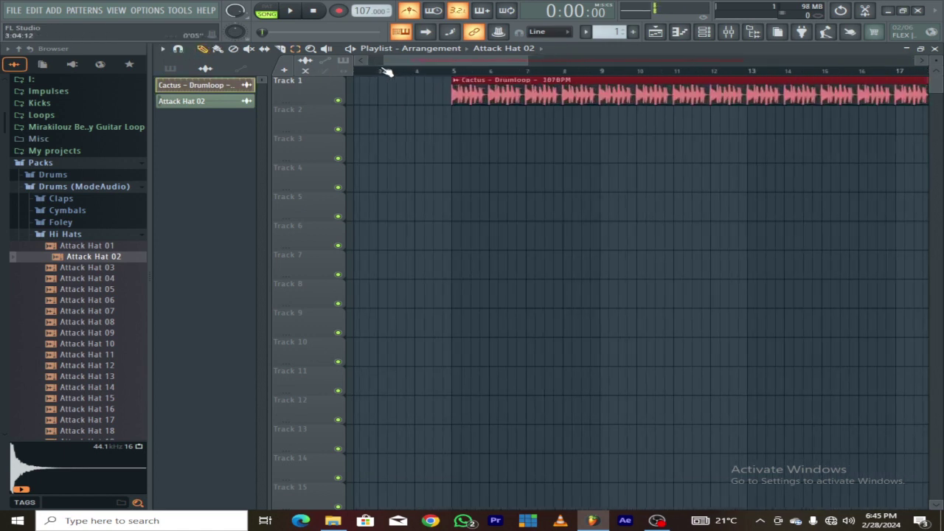
left_click_drag(422, 64, 228, 68)
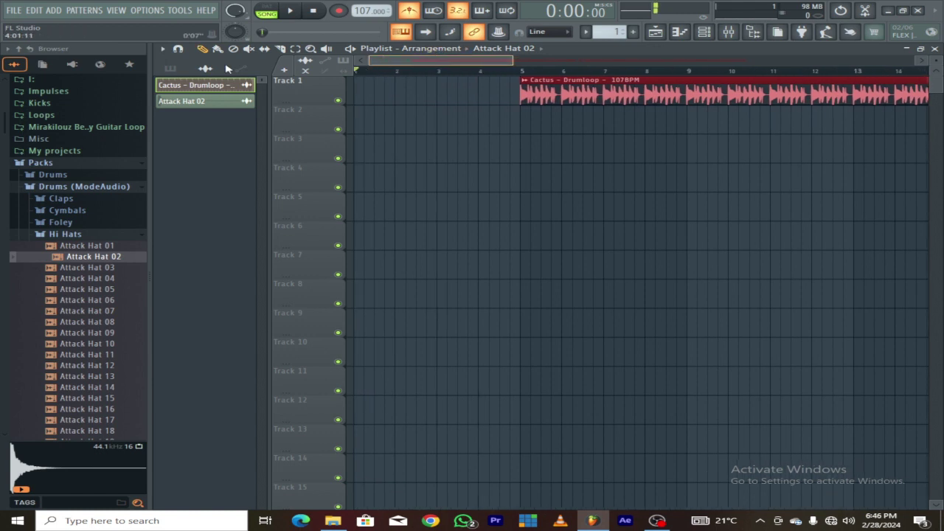
left_click(170, 68)
left_click(189, 87)
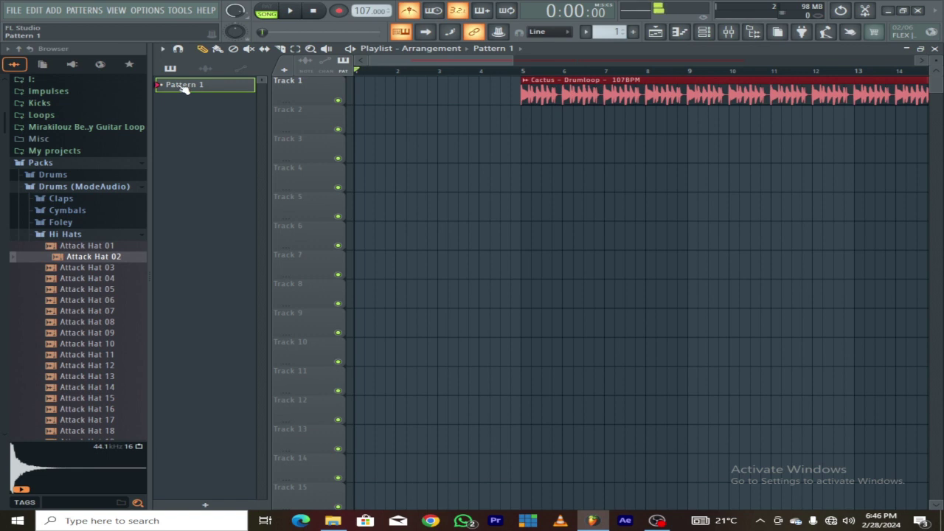
left_click_drag(184, 87, 362, 122)
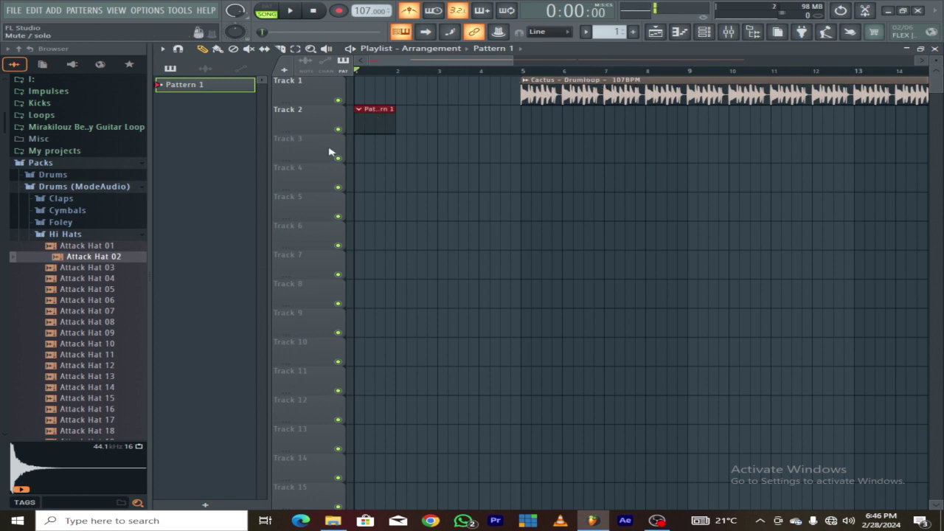
double_click(372, 126)
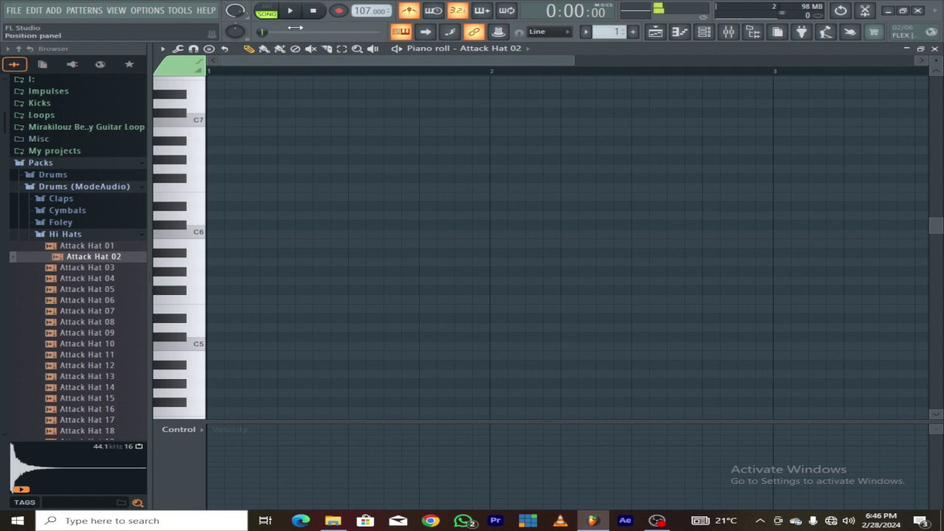
Step: Record notes and automation, playing four evenly spaced C#5 hi-hat hits in bar 1 before stopping playback
left_click(339, 11)
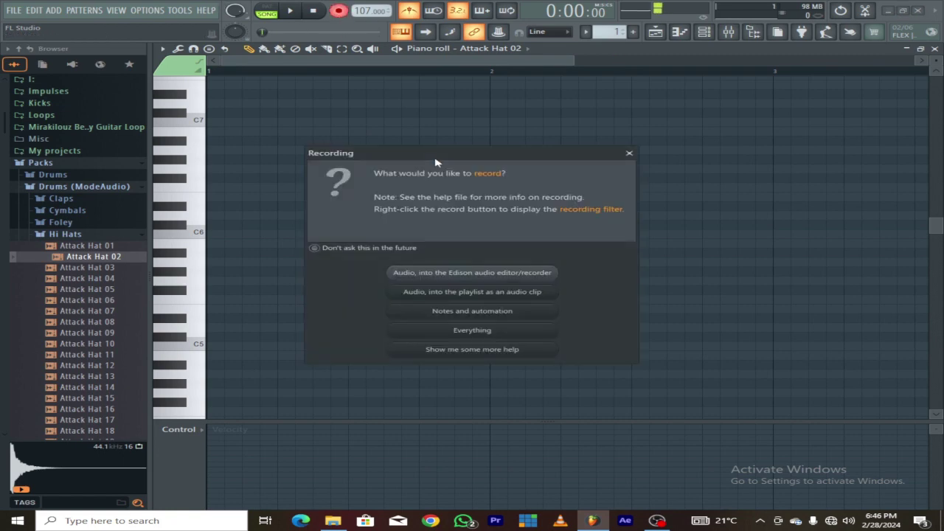
left_click(473, 311)
key("space")
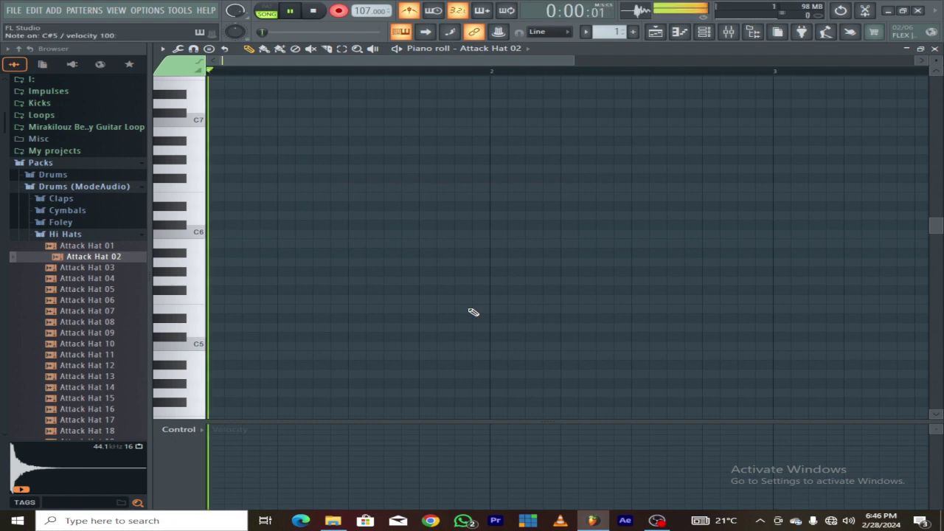
key("s")
key("s")
key("s")
key("s")
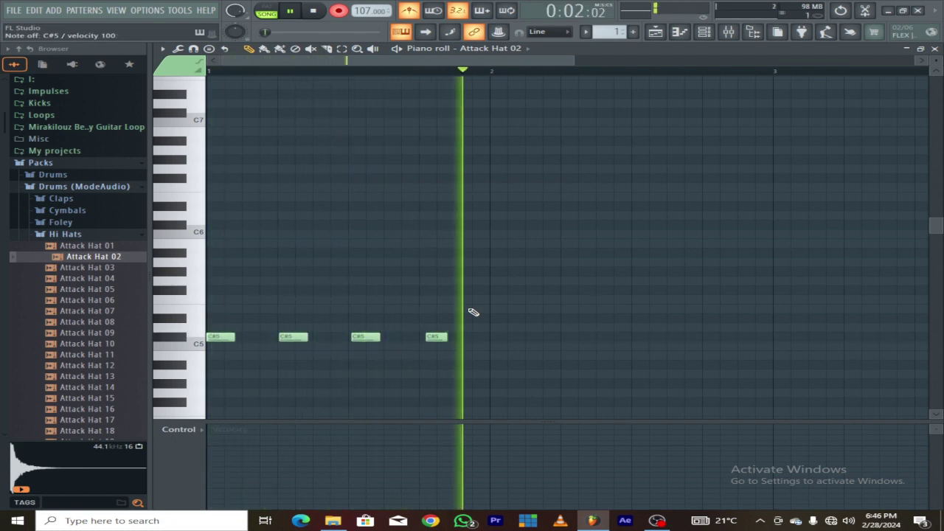
key("space")
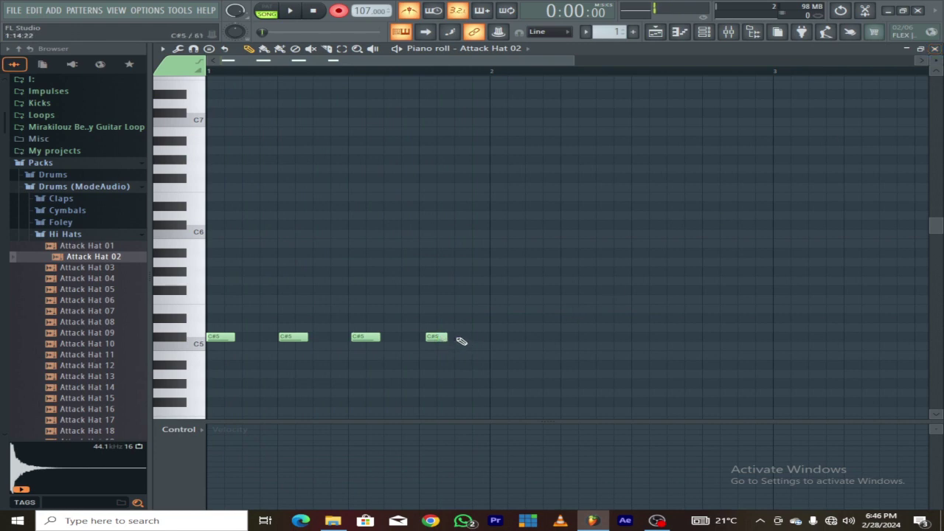
Step: Turn off recording, delete the fourth C#5 hi-hat note, and play the shortened count-in back in the Playlist
key("r")
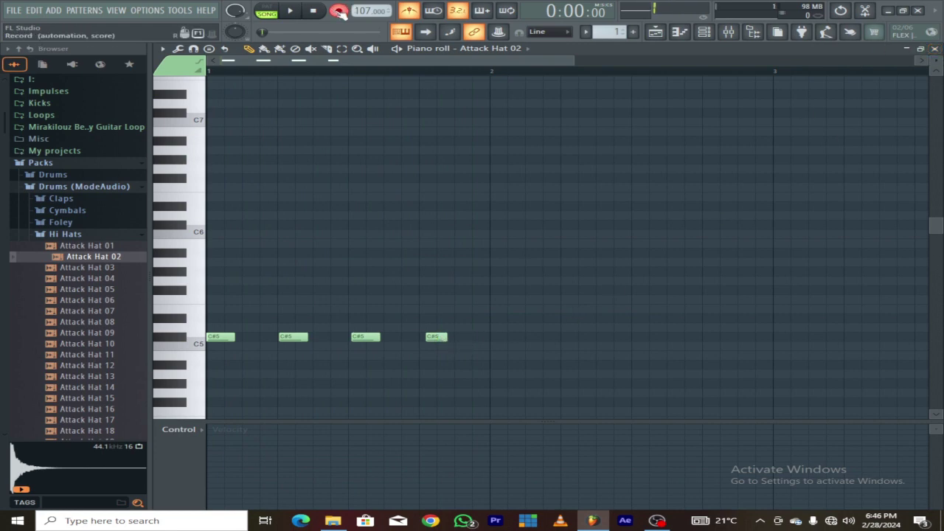
right_click(440, 338)
key("space")
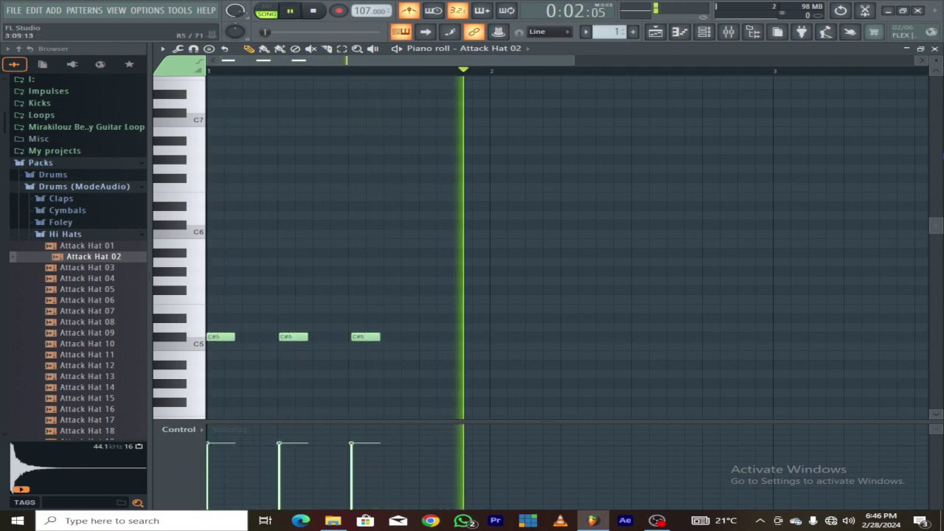
key("F5")
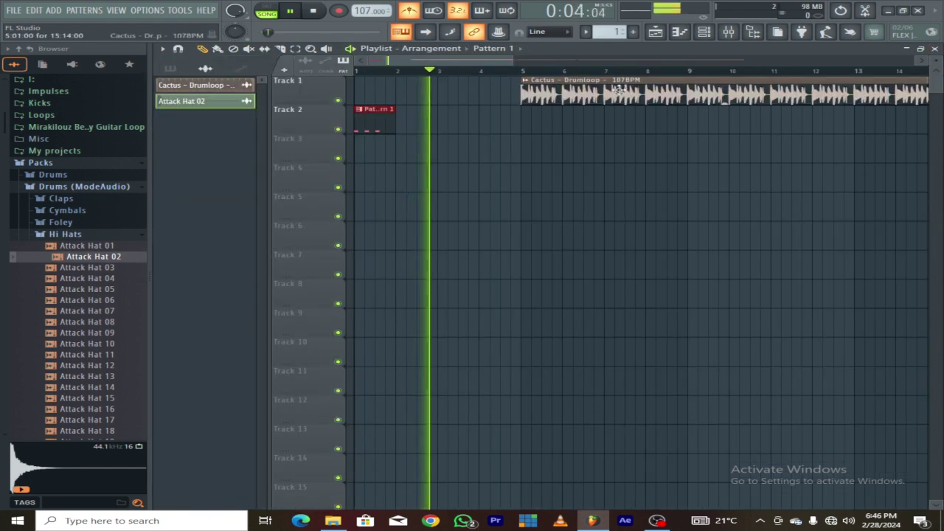
key("space")
Step: Select both Cactus drumloop clips, move them together along Track 1 to start at bar 2, and play the arrangement
scroll(542, 94, "down", 5)
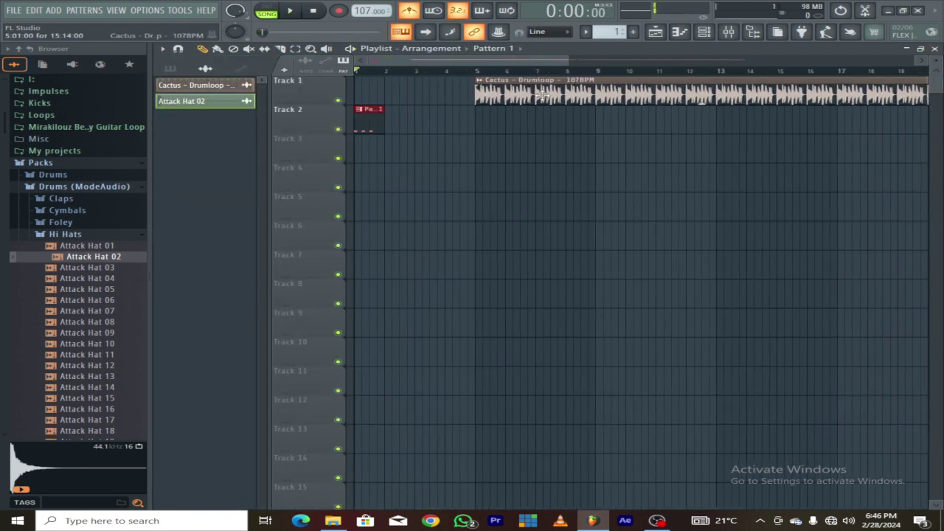
left_click(294, 49)
left_click_drag(598, 160, 746, 79)
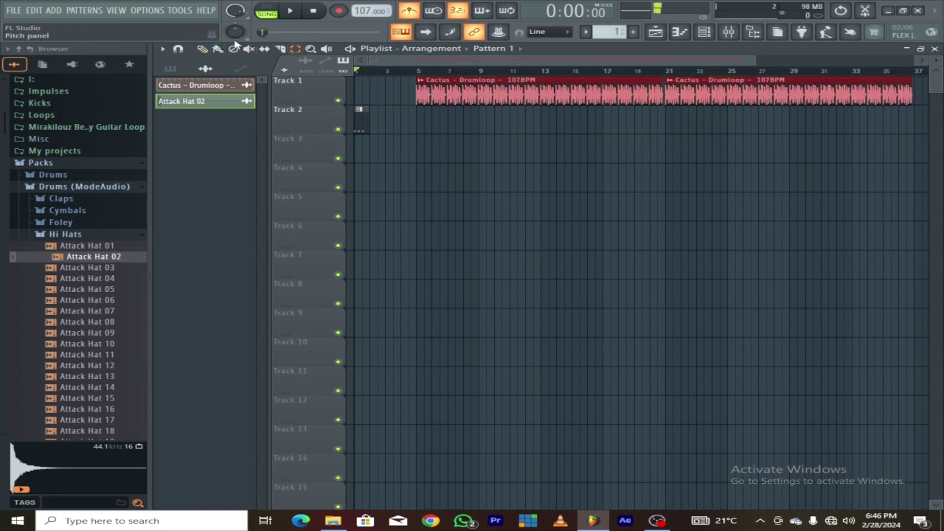
scroll(516, 68, "up", 5)
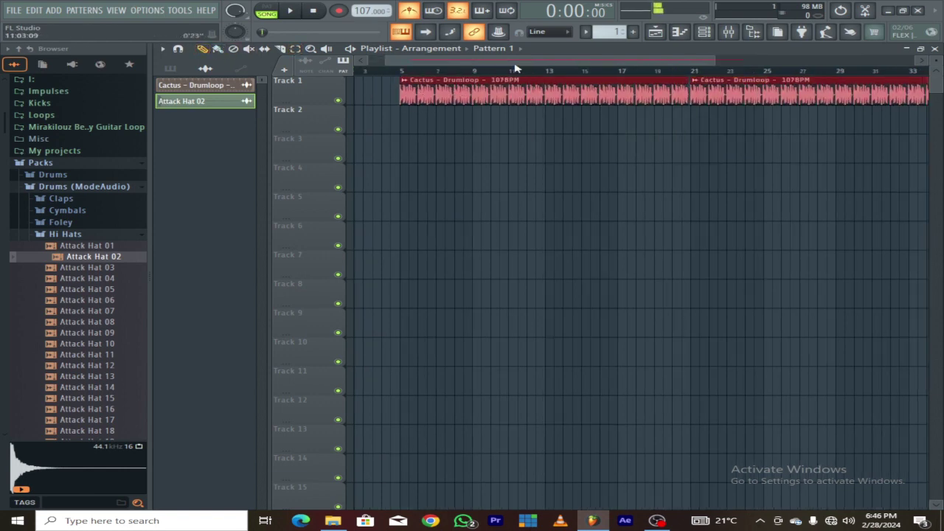
scroll(516, 68, "up", 2)
scroll(516, 67, "left", 8)
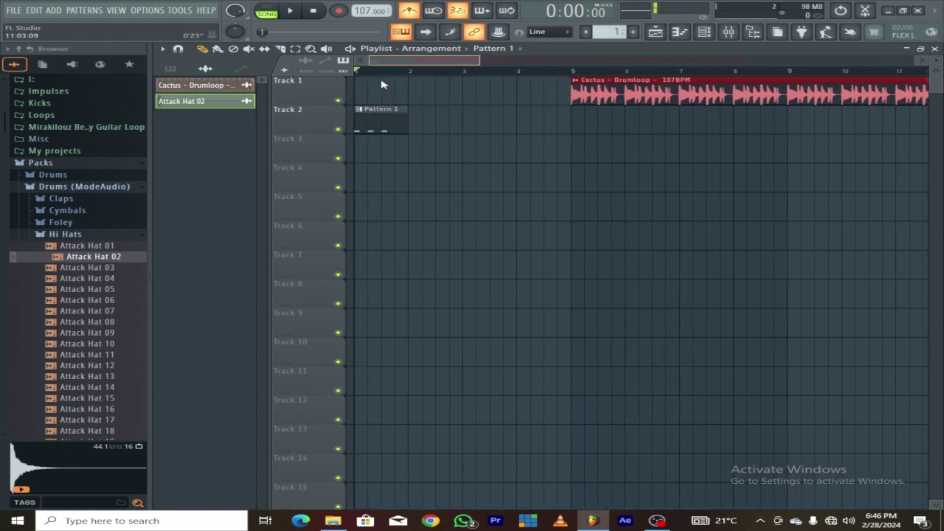
left_click_drag(622, 96, 466, 104)
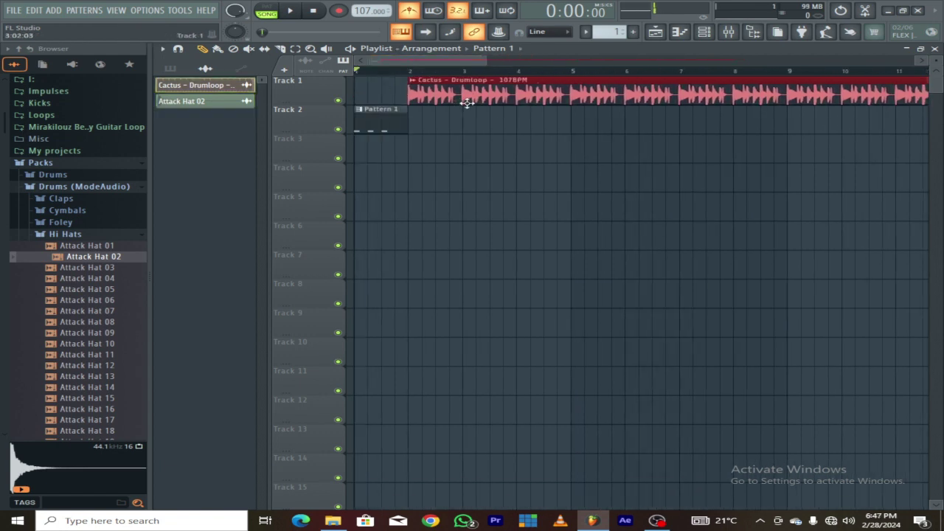
key("space")
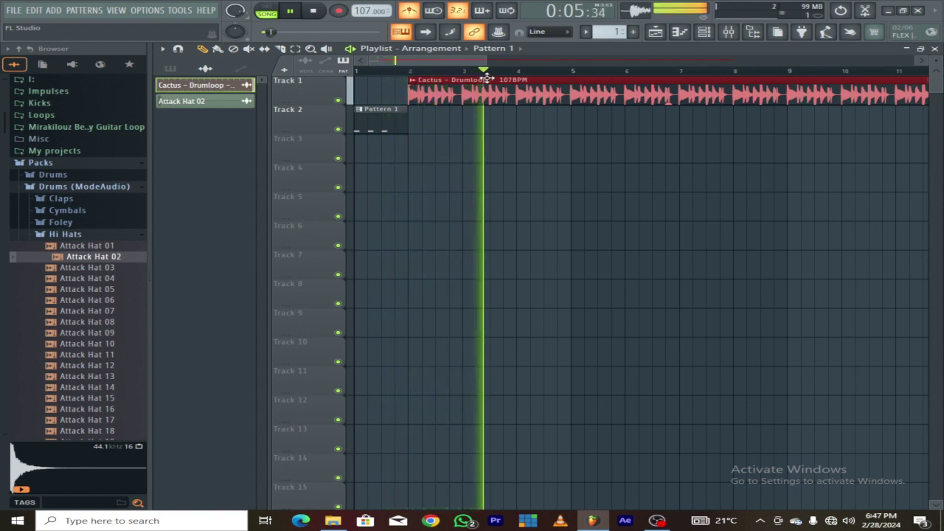
key("space")
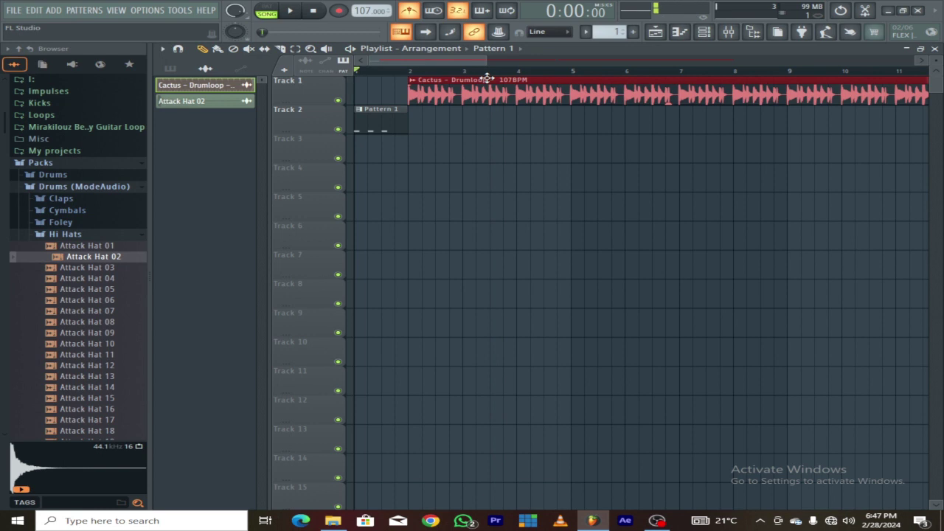
Step: Switch to File Explorer and open the Charity - Rolls folder inside AFRO ESSENTIALS (Charity Pack) in Downloads
left_click(333, 520)
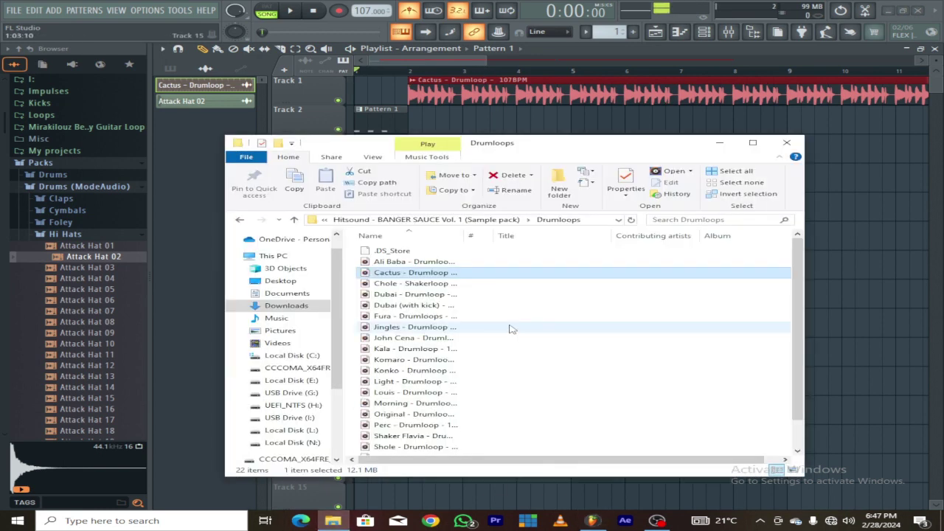
left_click(241, 220)
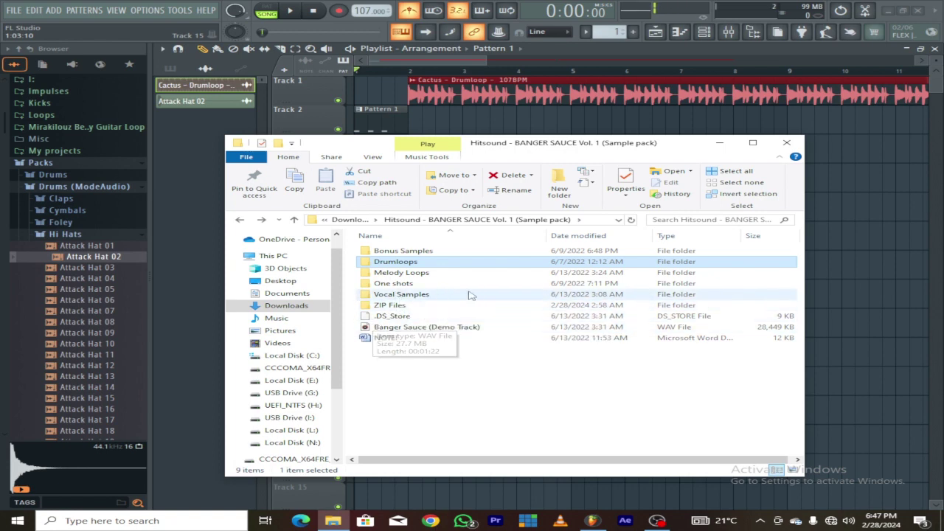
left_click(240, 220)
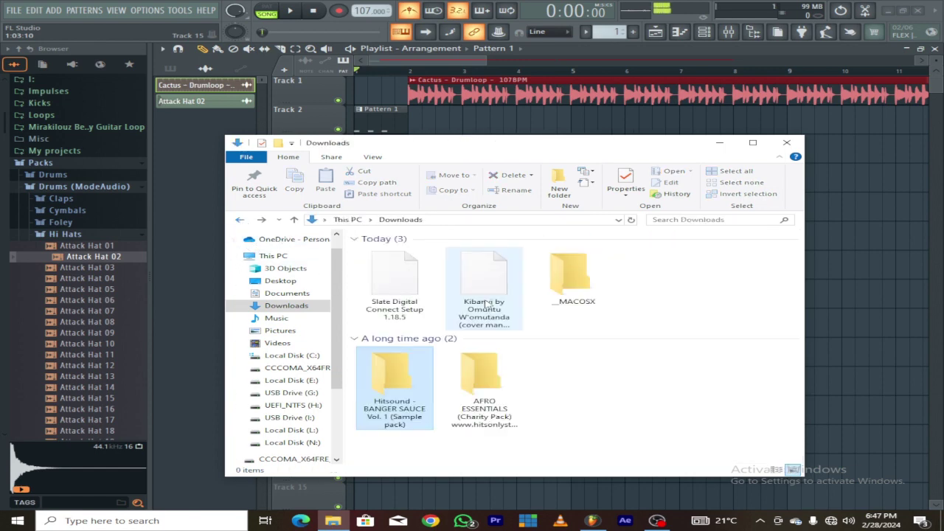
double_click(485, 390)
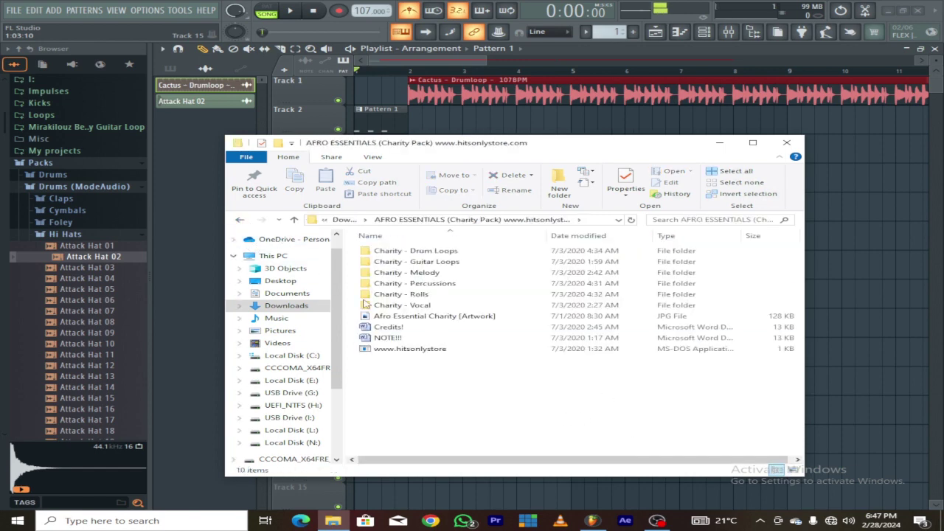
double_click(428, 295)
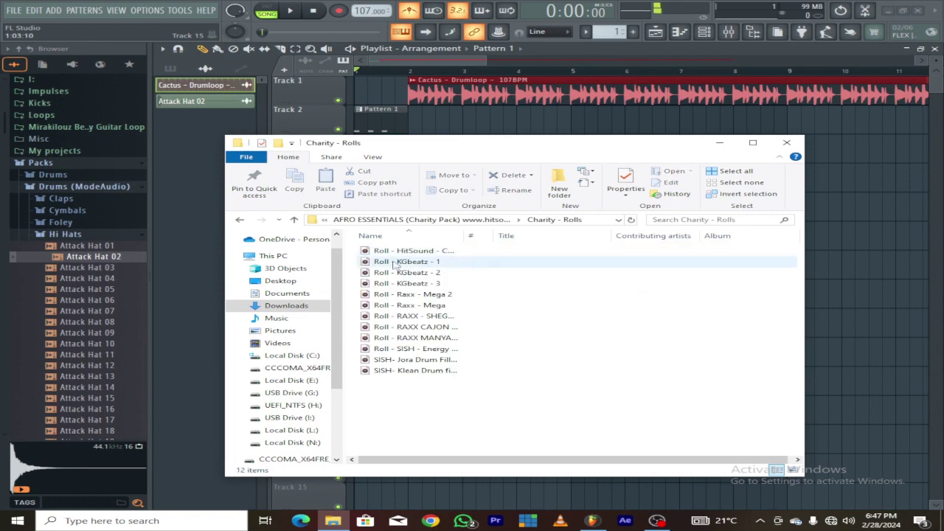
Step: Audition the Roll - HitSound - Combo and Roll - KGbeatz - 1 samples, closing the music player after each
left_click(424, 254)
key("Return")
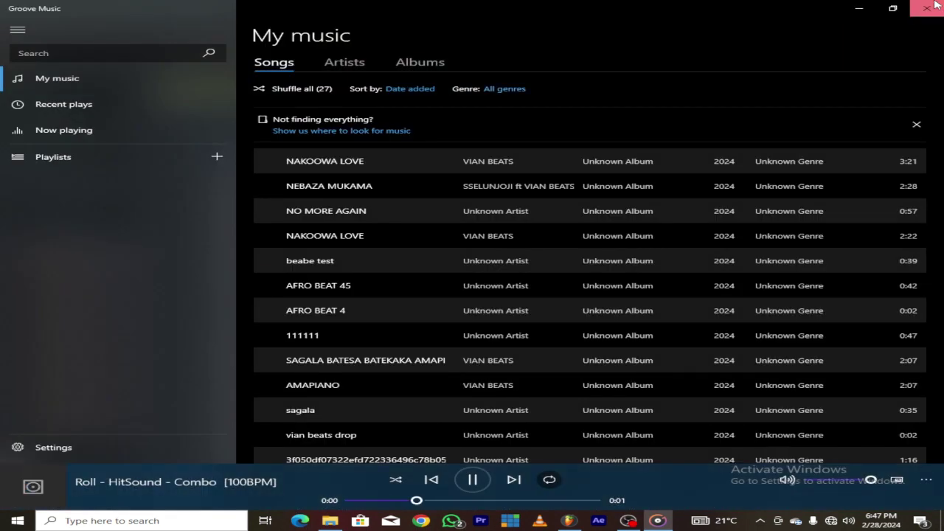
left_click(930, 7)
left_click(417, 262)
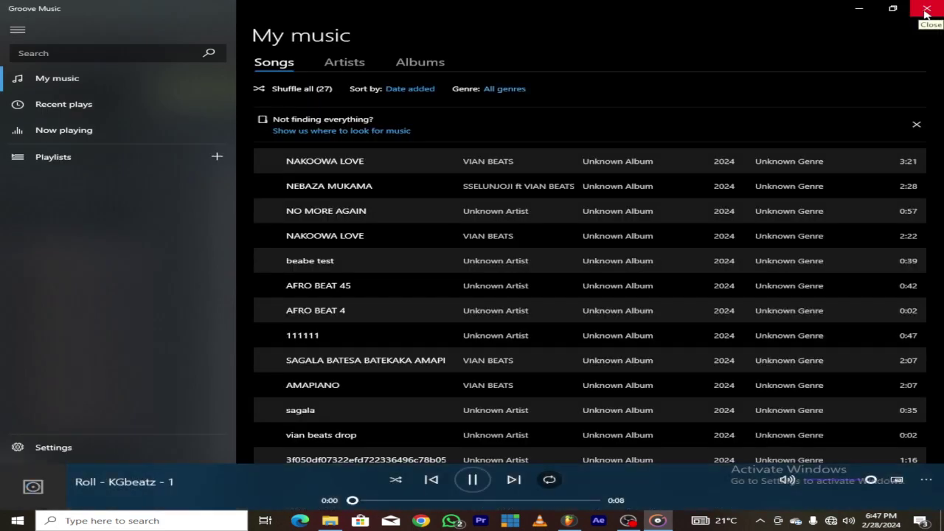
left_click(926, 10)
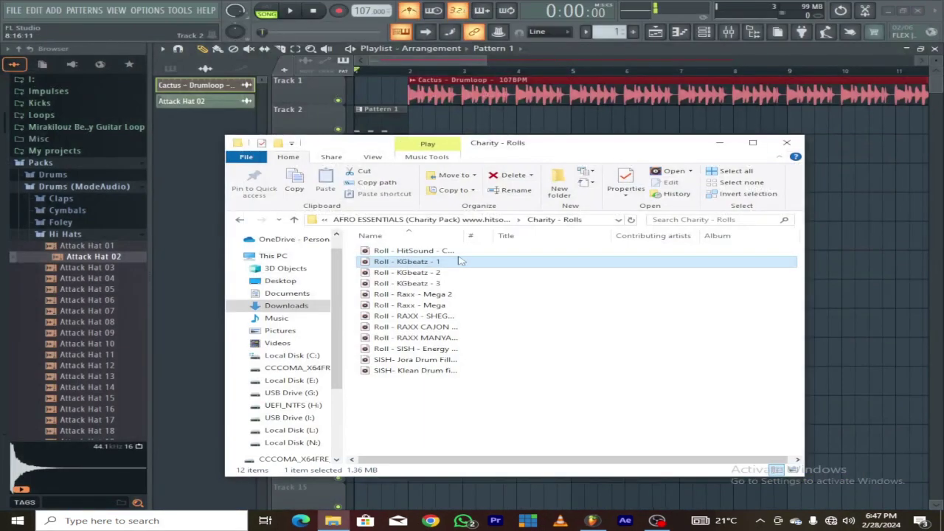
Step: Add Roll - KGbeatz - 1 to the FL Studio audio clips and place it on Track 3 at beat 4 of bar 1
left_click_drag(174, 181, 175, 181)
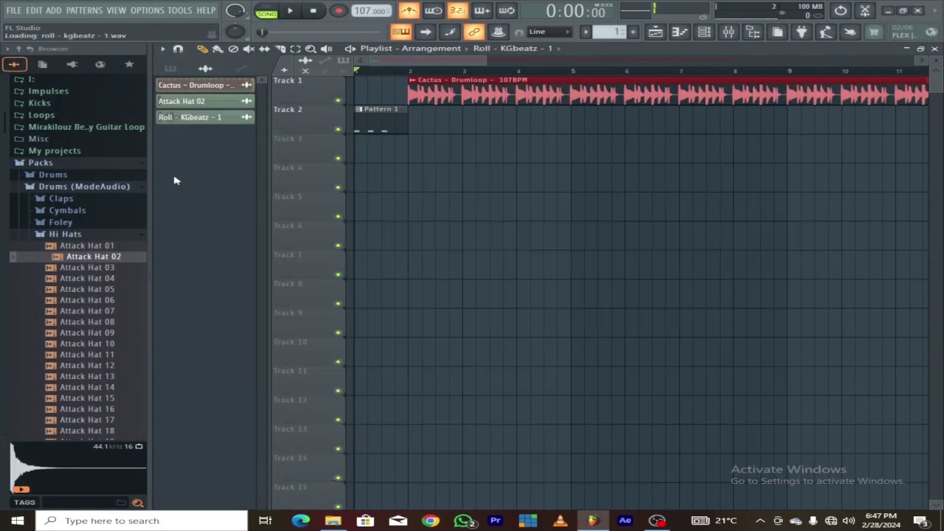
left_click_drag(181, 118, 395, 153)
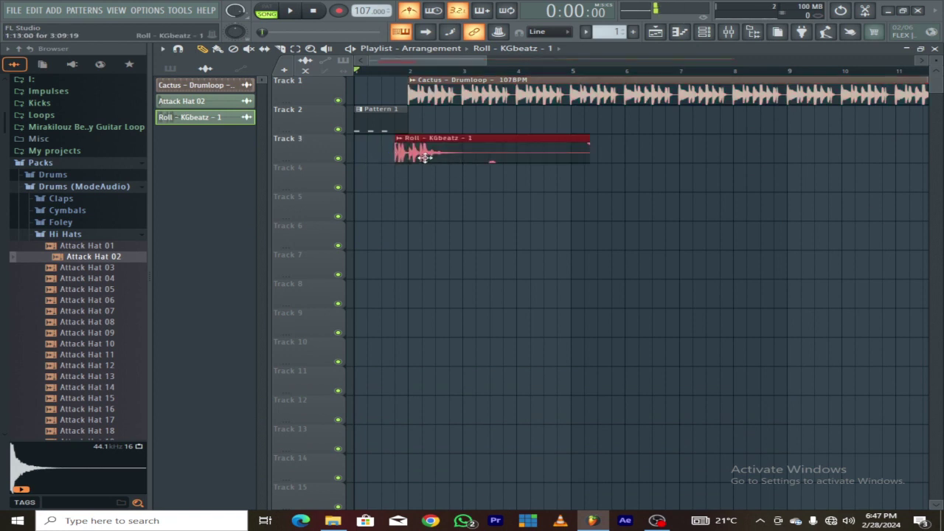
scroll(424, 157, "up", 4)
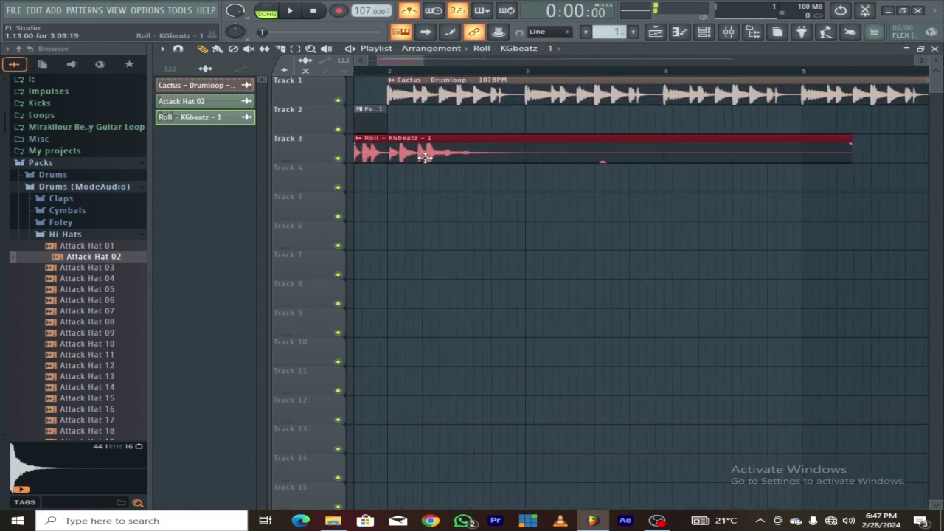
left_click_drag(405, 63, 395, 63)
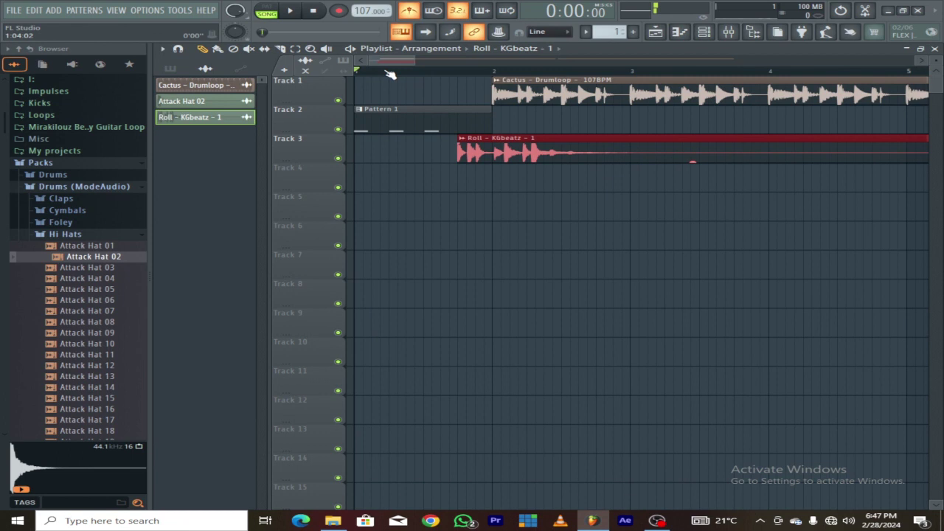
Step: Fit the Roll - KGbeatz - 1 clip to the project tempo using the 75 to 150 BPM detection range
right_click(464, 143)
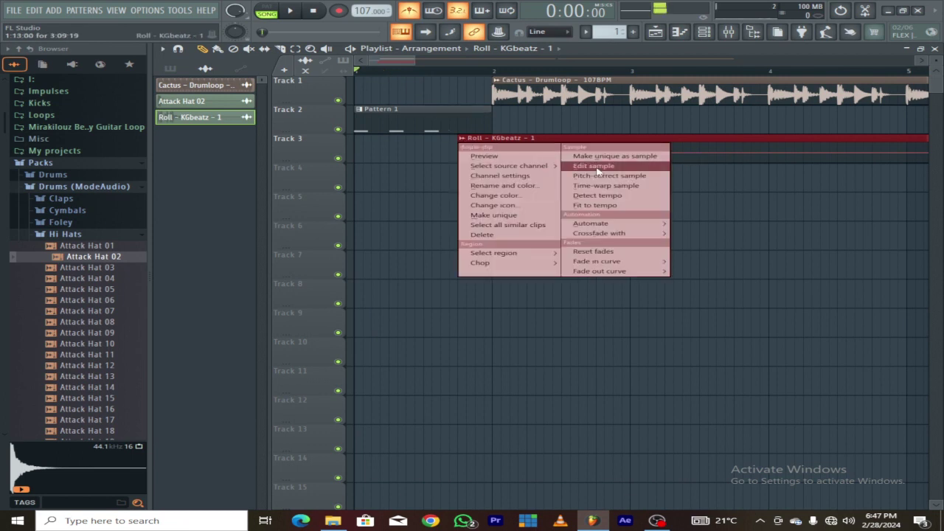
left_click(624, 205)
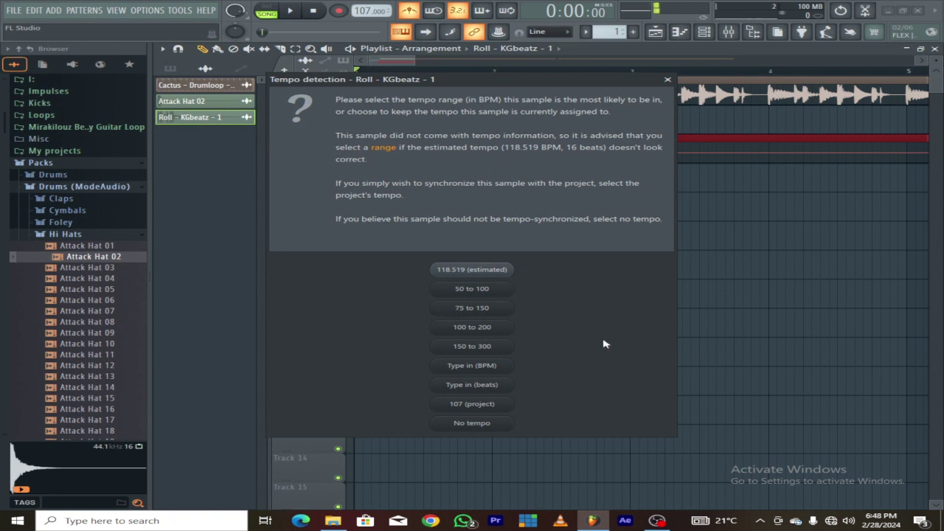
left_click(483, 308)
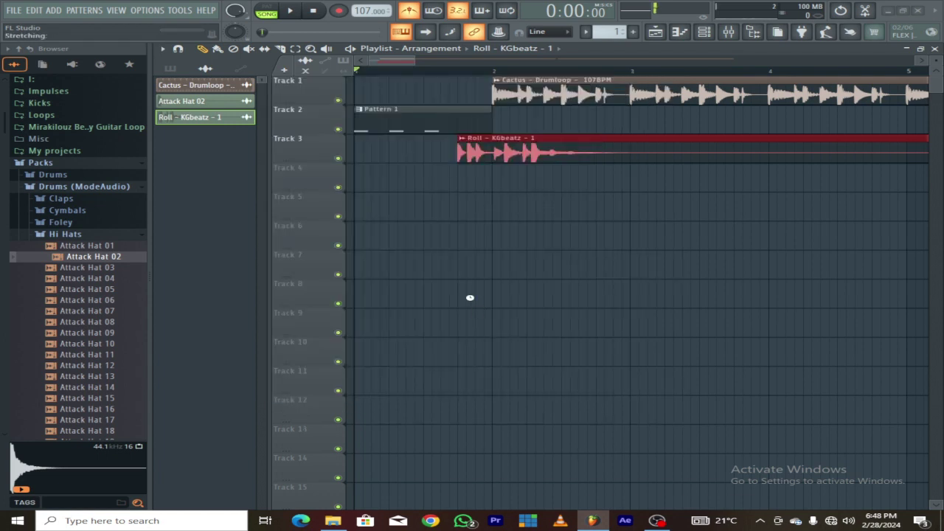
Step: Slice the roll clip on Track 3 at bar 2 and delete the portion after the cut
left_click(281, 50)
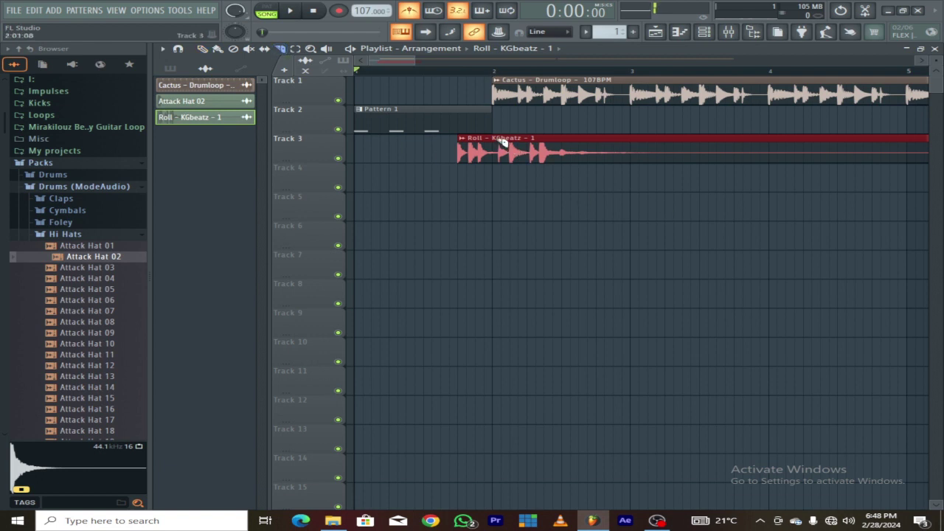
left_click_drag(500, 139, 497, 177)
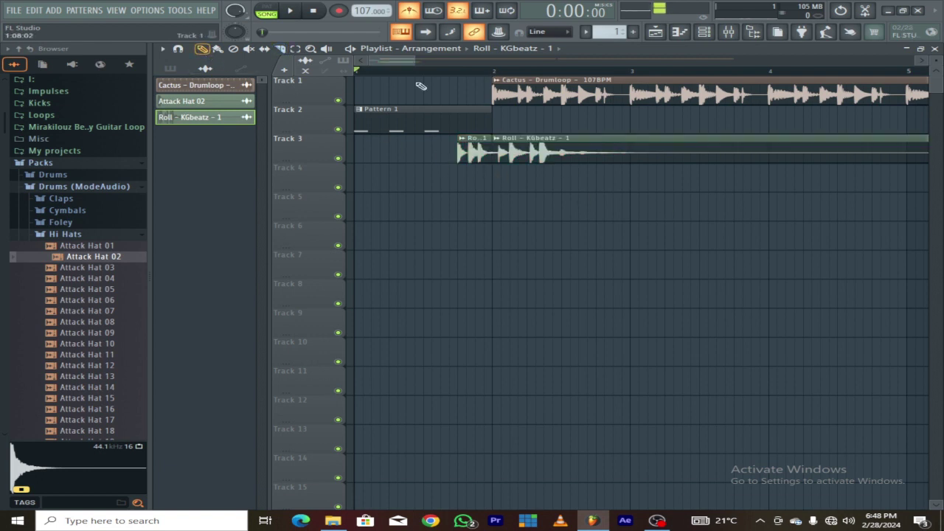
right_click(534, 150)
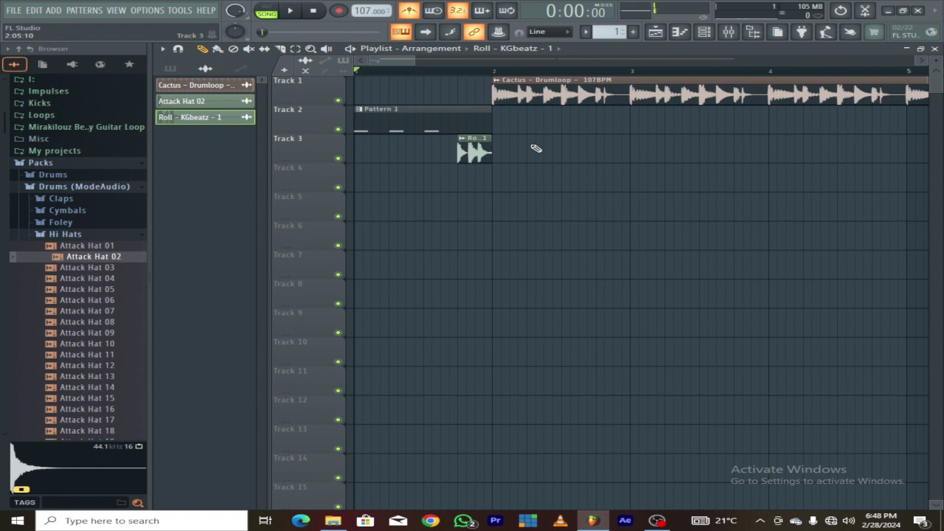
Step: Play the arrangement from the start twice to check the hi-hat count-in and roll leading into the drumloop
key("space")
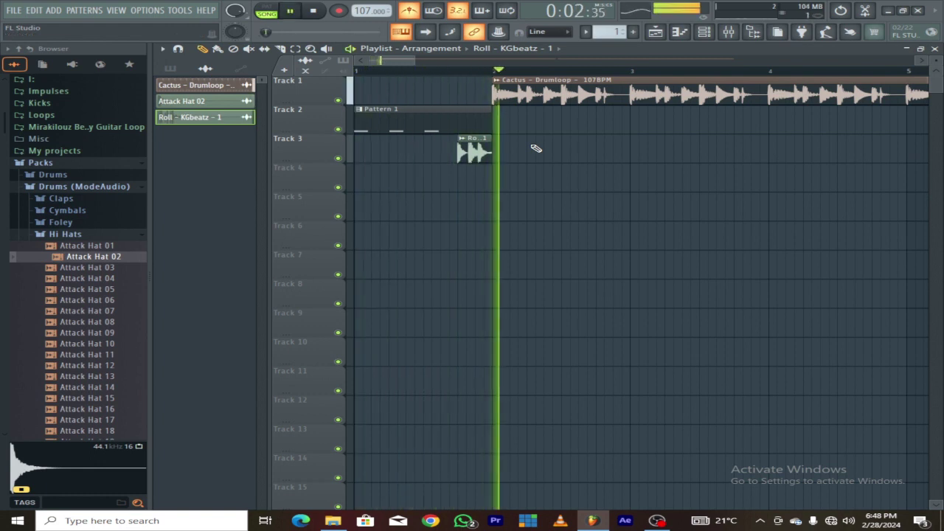
key("space")
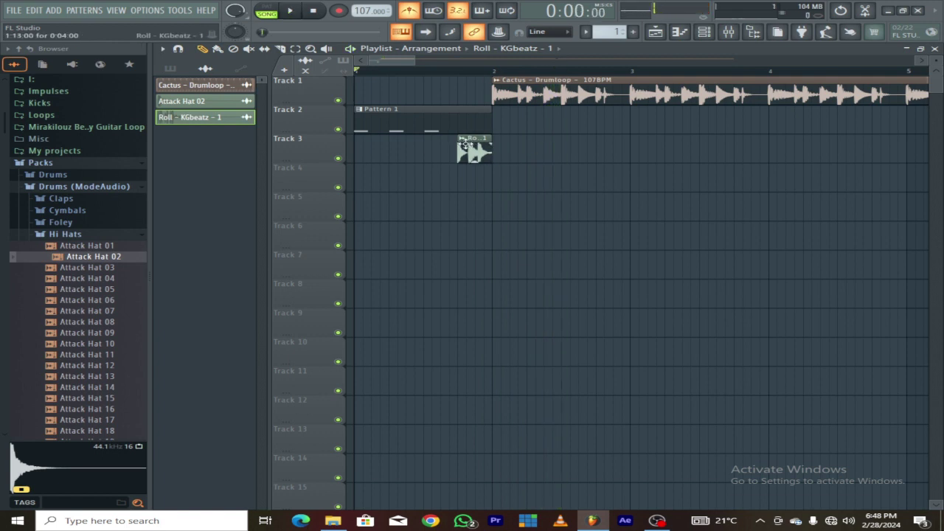
key("space")
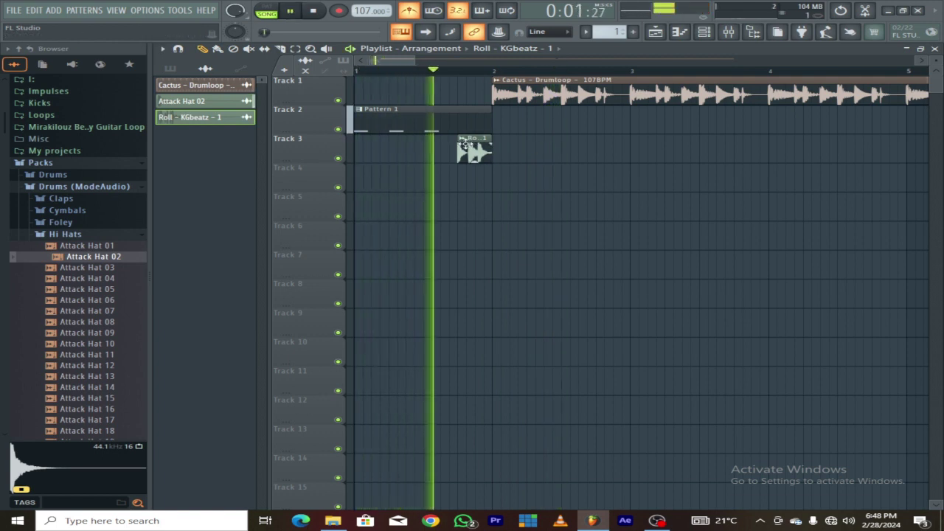
key("space")
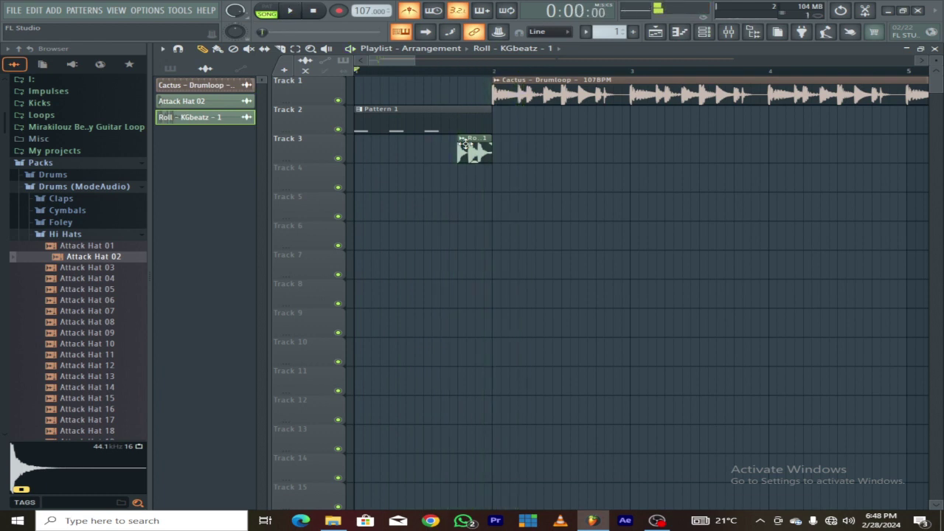
Step: Open the channel settings of the roll clip on Track 3 and audition its sample waveform
double_click(465, 144)
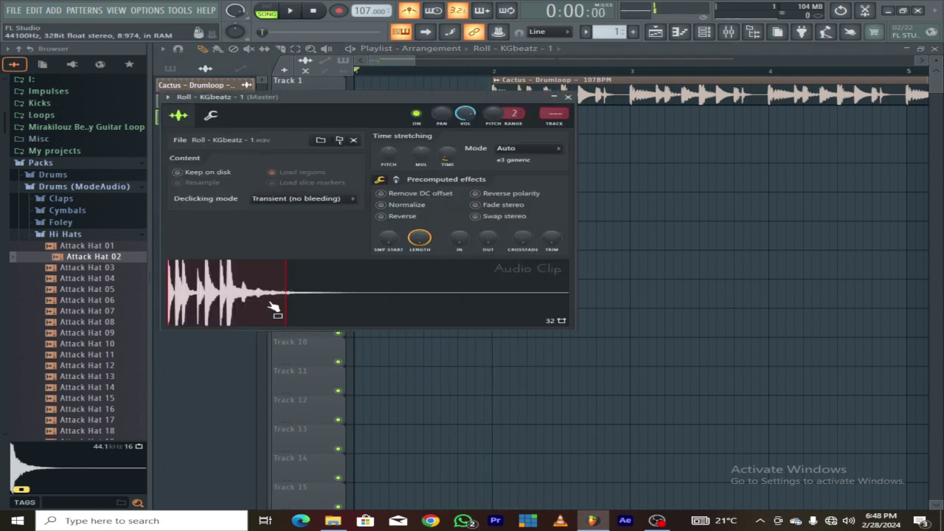
left_click(273, 305)
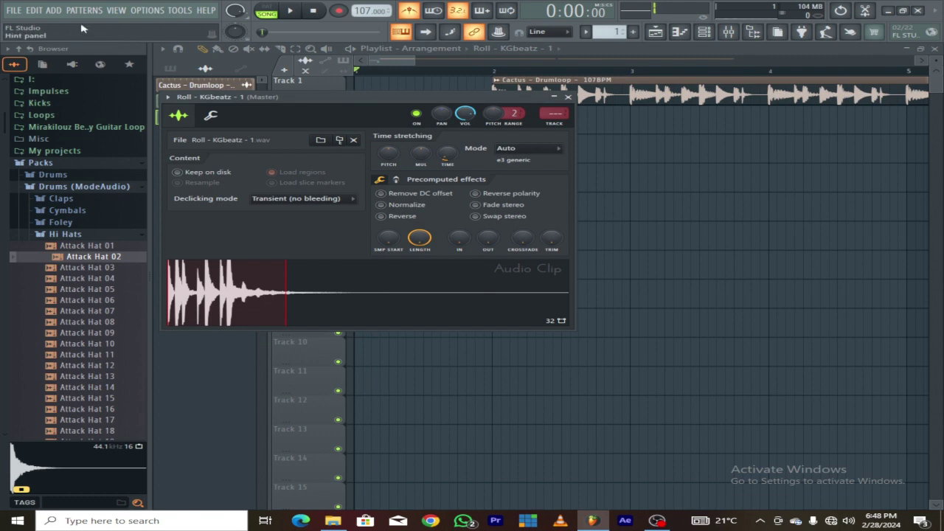
left_click(230, 320)
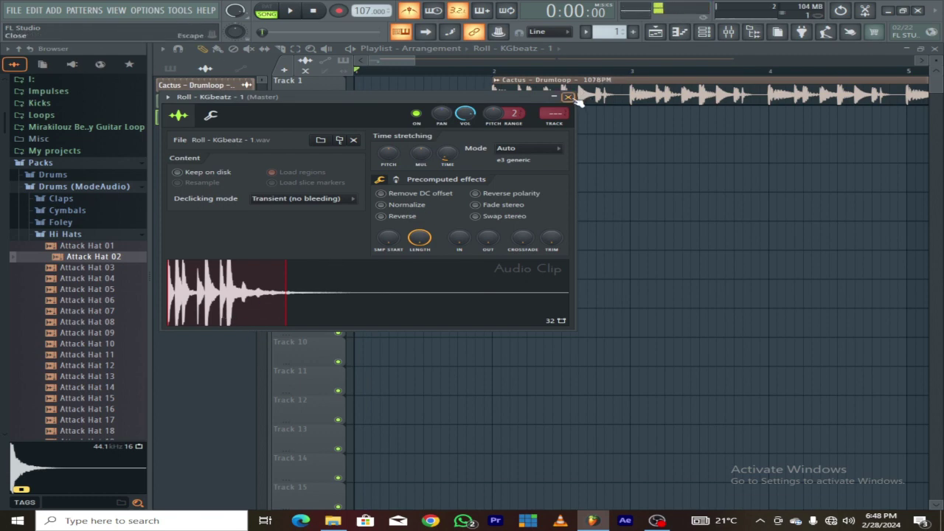
left_click(568, 97)
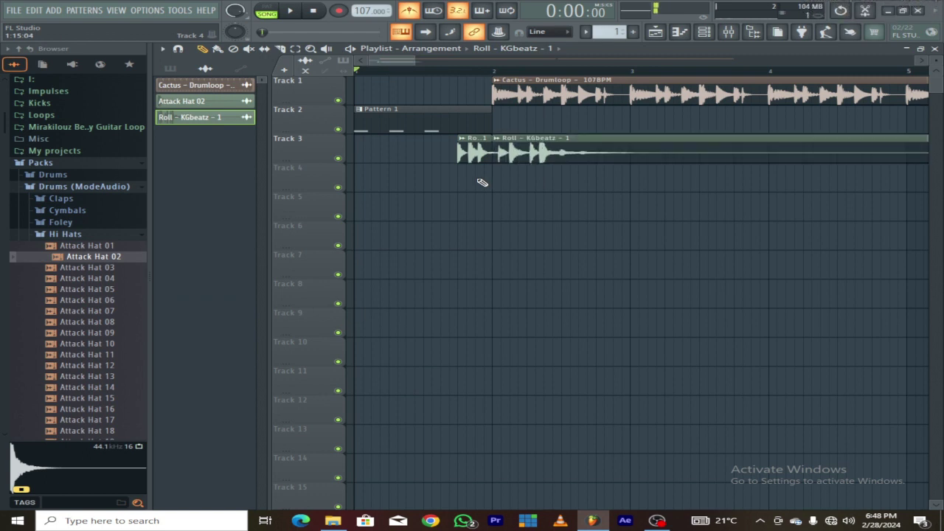
mouse_move(470, 150)
left_mouse_down()
mouse_move(509, 151)
mouse_move(471, 153)
left_mouse_up()
key("space")
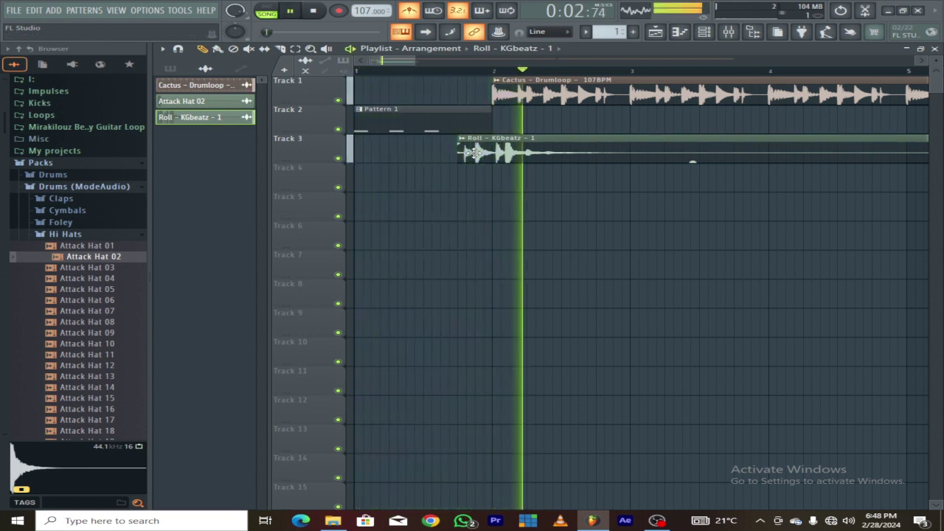
key("space")
right_click(472, 153)
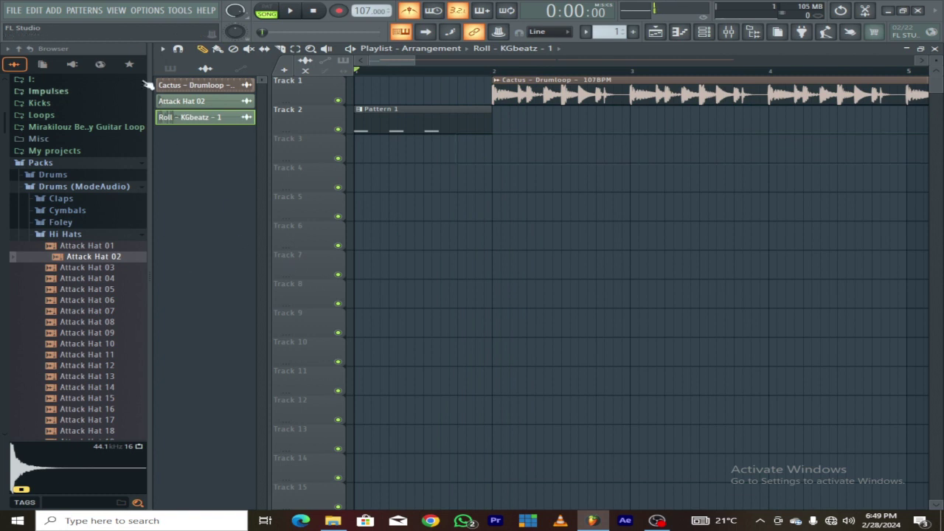
right_click(203, 119)
left_click(175, 140)
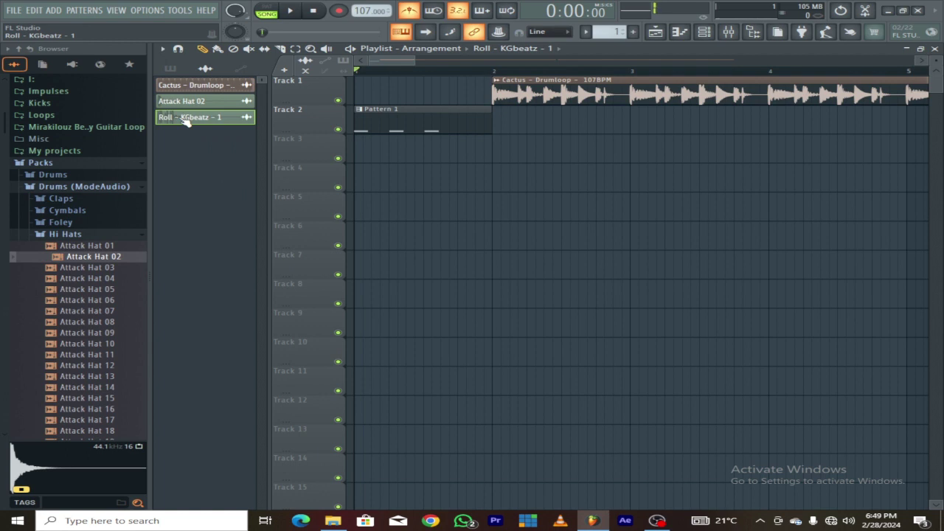
left_click_drag(186, 122, 218, 134)
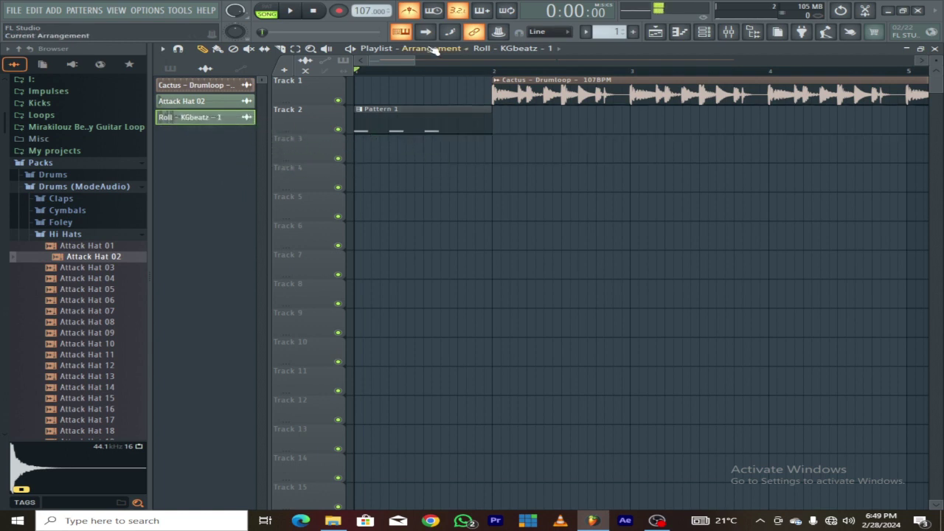
key("ctrl+z")
key("ctrl+z")
key("ctrl+z")
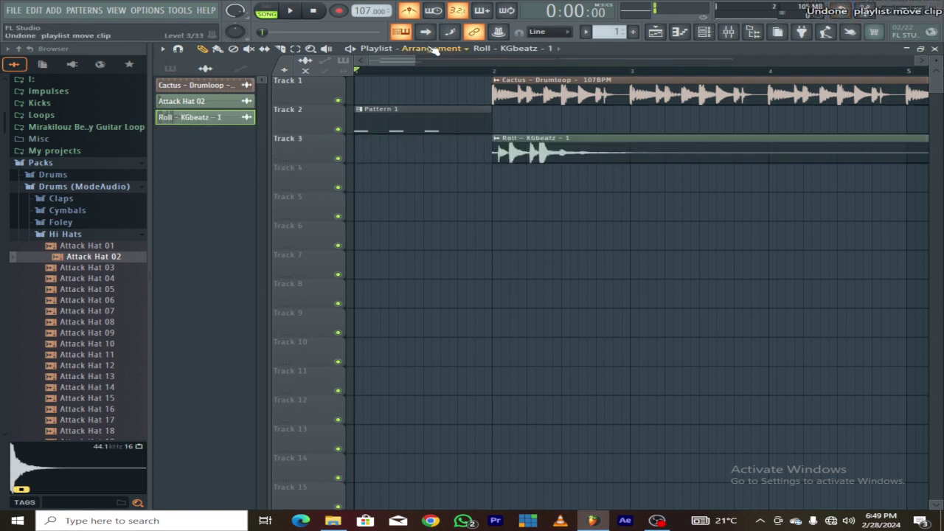
Step: Delete the roll portion after bar 2 on Track 3 and slice the remaining roll clip after its first step, at 1:14
right_click(538, 153)
scroll(508, 150, "up", 5)
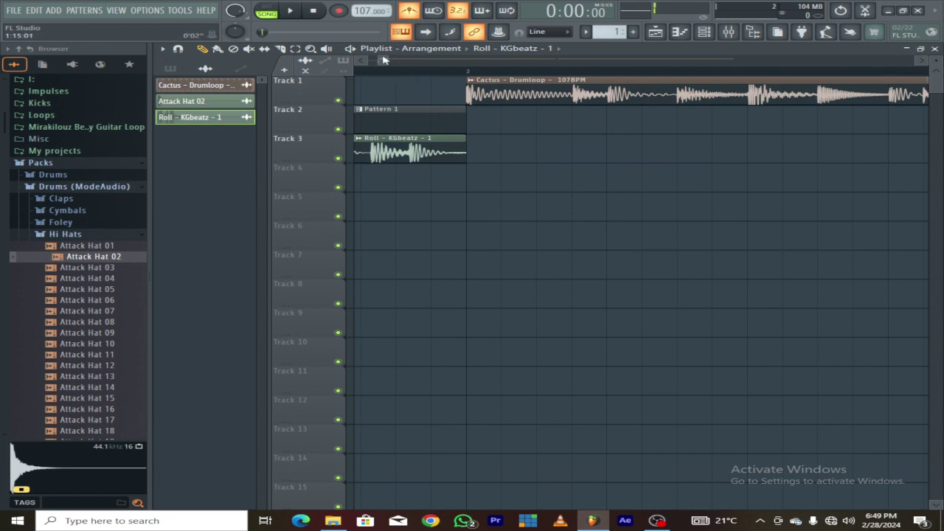
left_click_drag(385, 61, 376, 66)
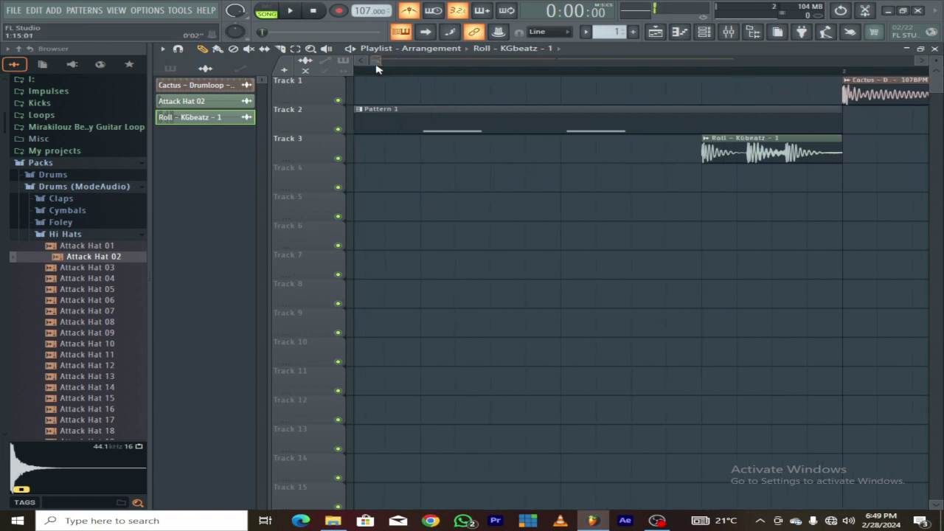
key("c")
left_click_drag(745, 180, 744, 180)
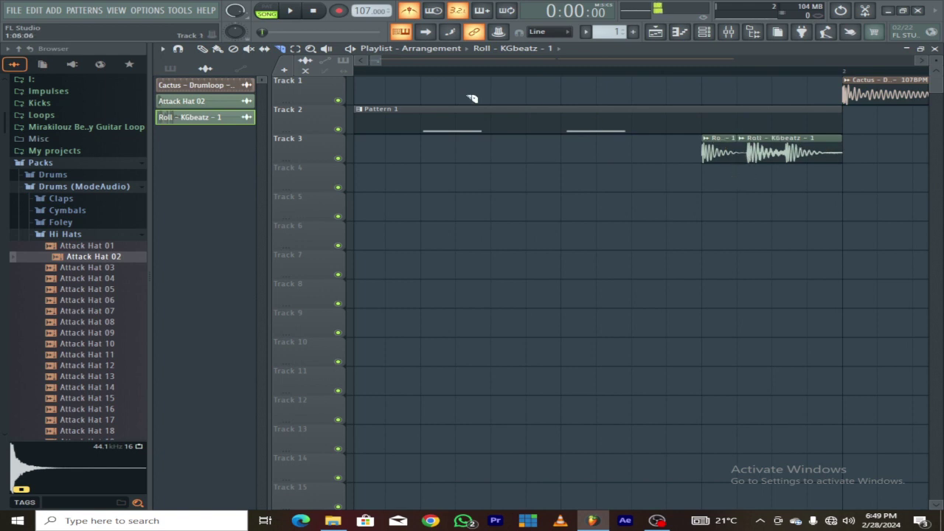
Step: Shift the rest of the roll clip two steps later, fill the gap with two copies of its first slice, and play the result
key("p")
left_click_drag(772, 153, 855, 150)
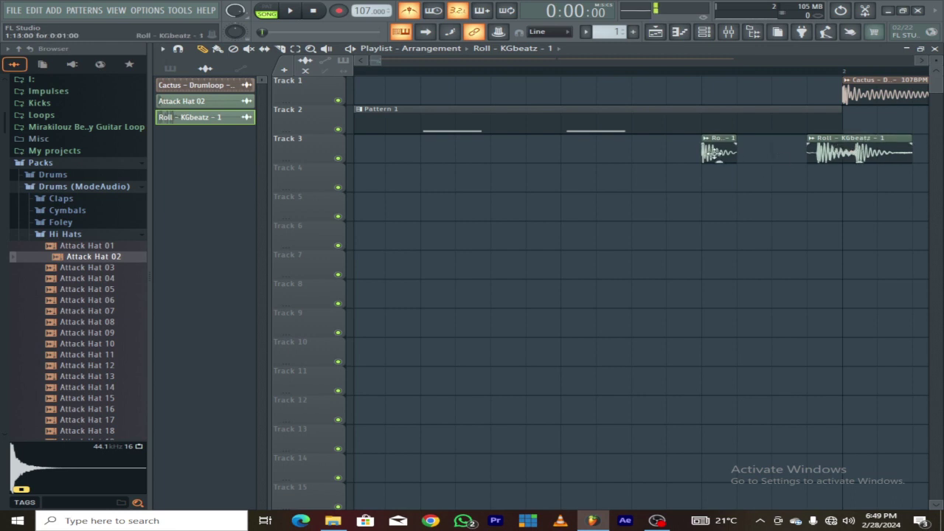
left_click(739, 154)
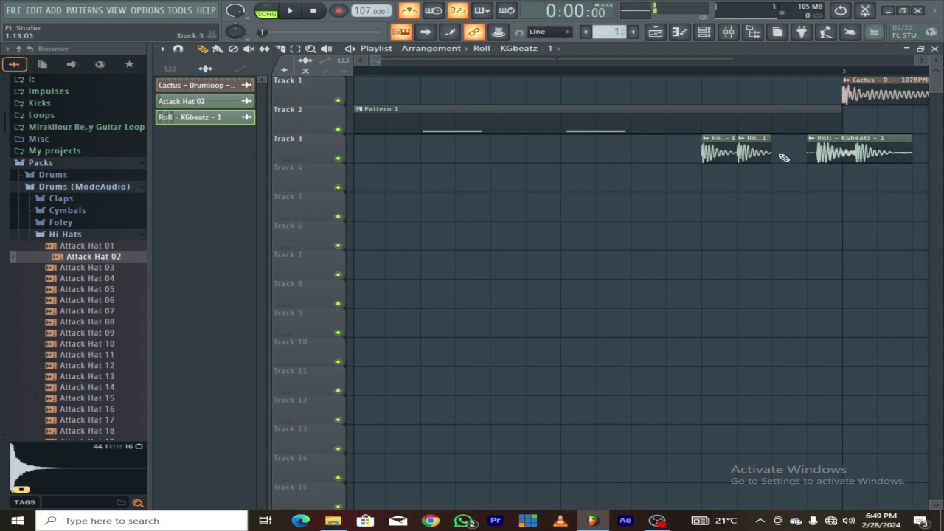
left_click(776, 153)
key("space")
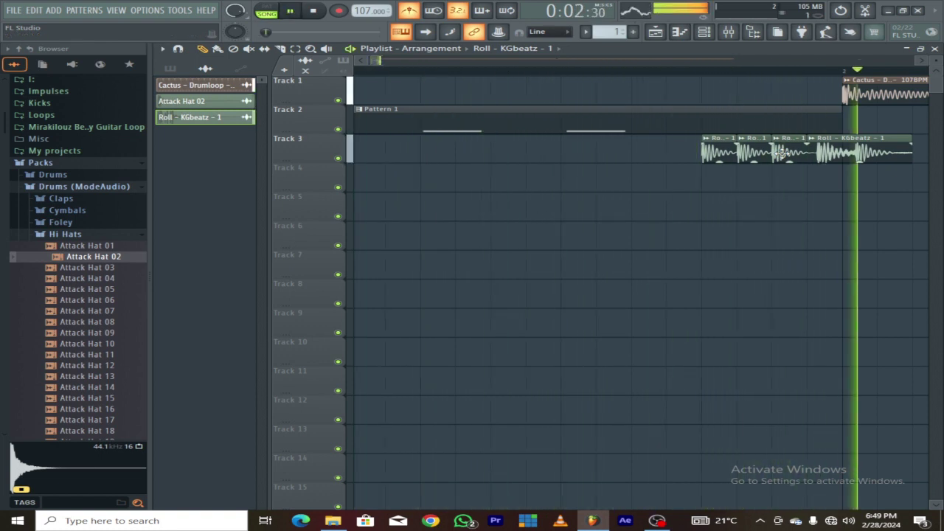
key("space")
Step: Replace the leftover roll portion on Track 3 with a fourth copy of the first slice ending at bar 2
left_click_drag(826, 147, 898, 147)
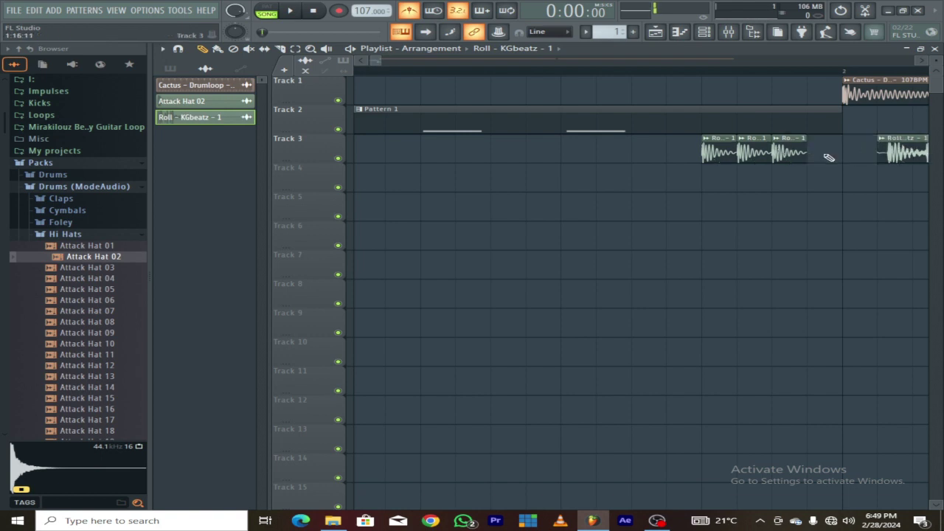
left_click(816, 157)
key("space")
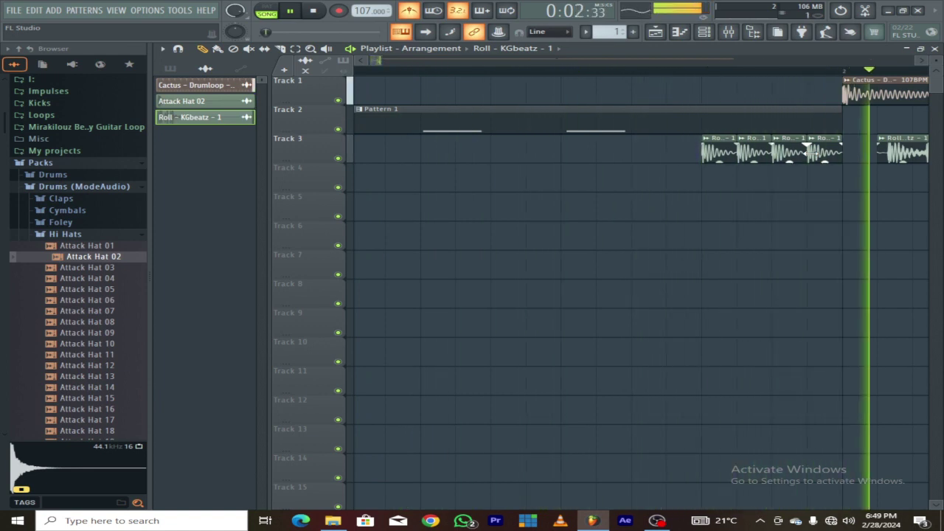
key("space")
right_click(889, 158)
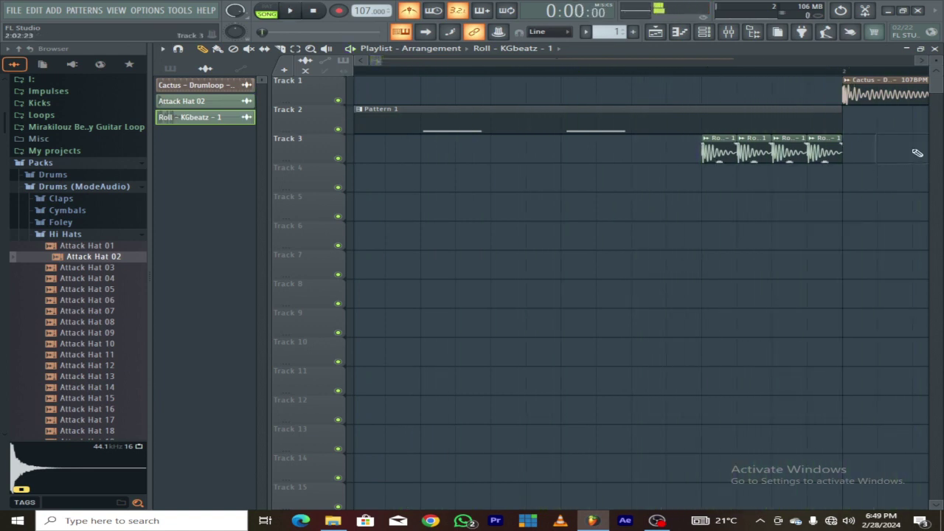
Step: Play the arrangement from the start twice to check the four-hit roll leading into the drumloop
scroll(916, 152, "down", 1)
key("Page_Down")
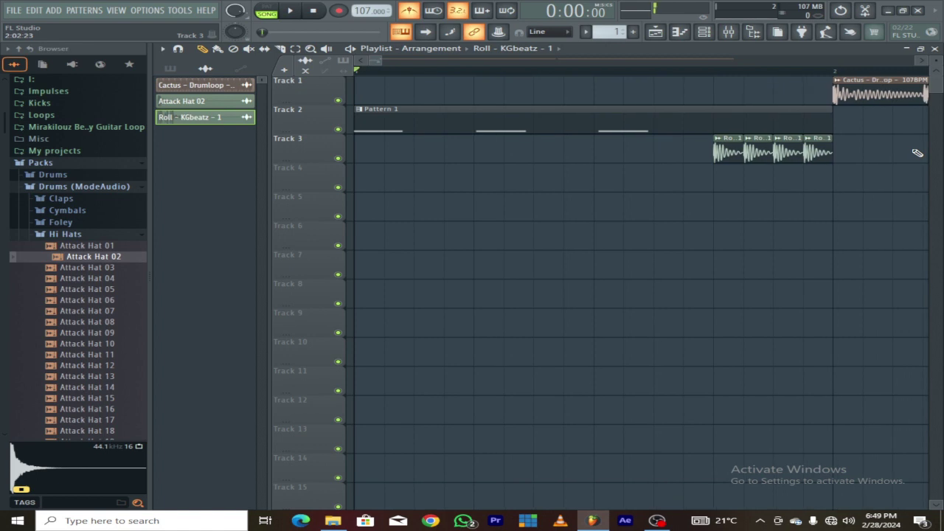
key("Page_Down")
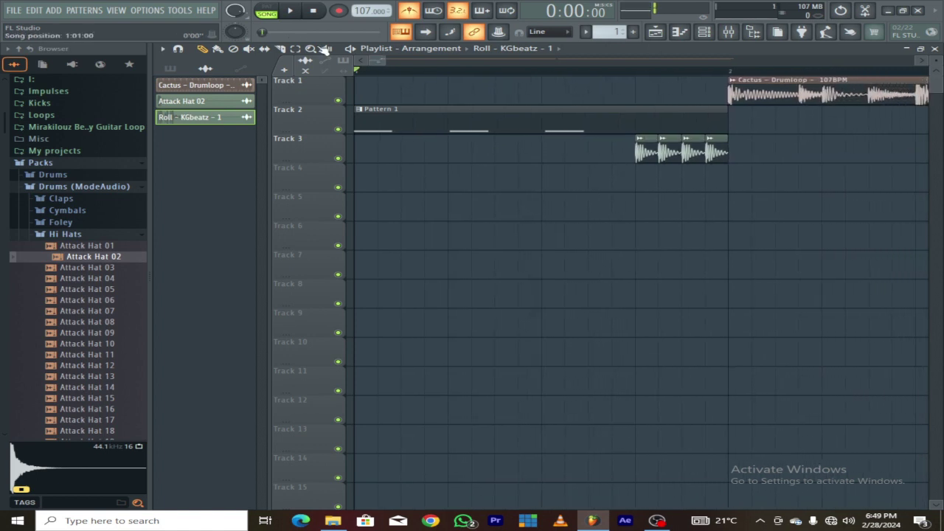
left_click_drag(381, 63, 569, 62)
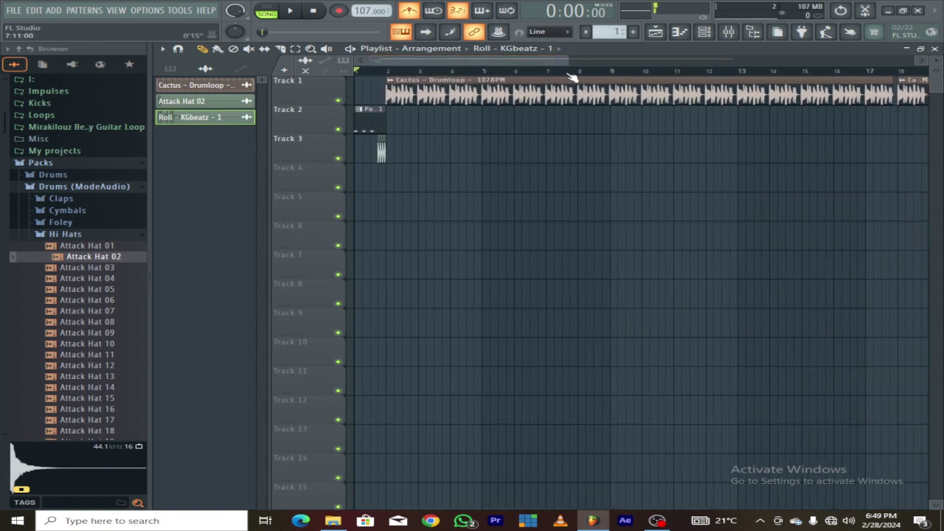
key("space")
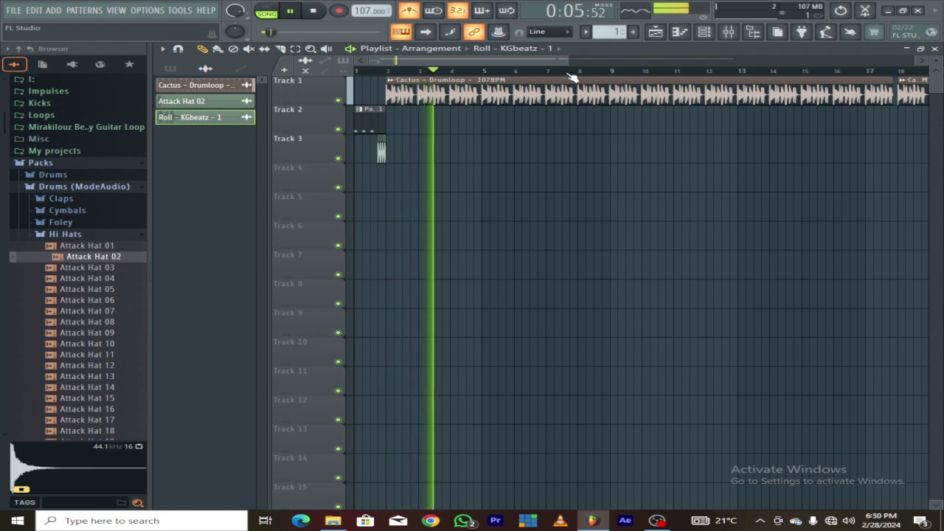
key("space")
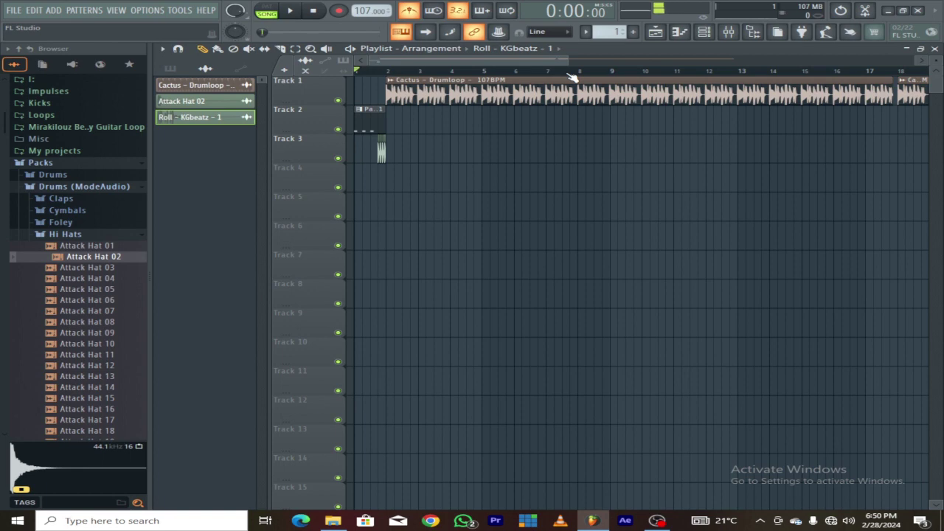
key("space")
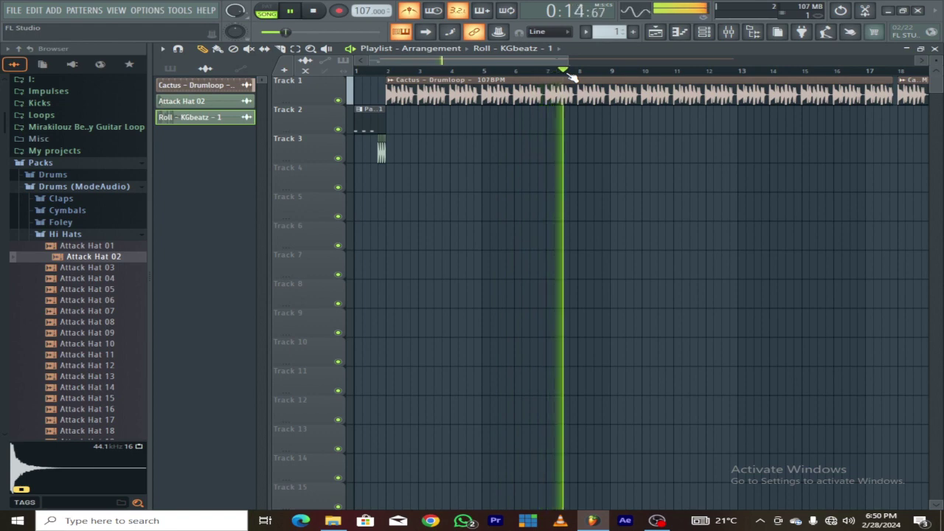
key("space")
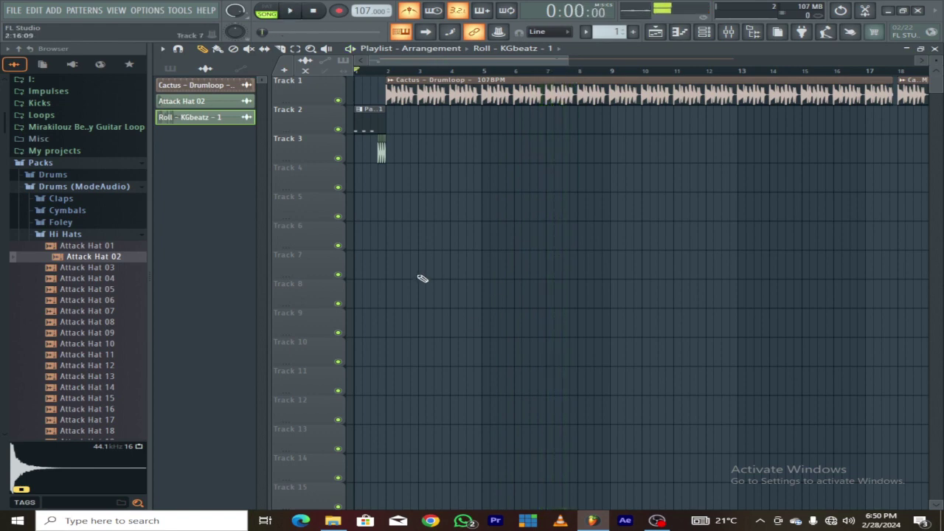
Step: Switch to File Explorer, open the Charity - Melody folder and audition 69houseparty - Wavy level [104BPM]
left_click(333, 521)
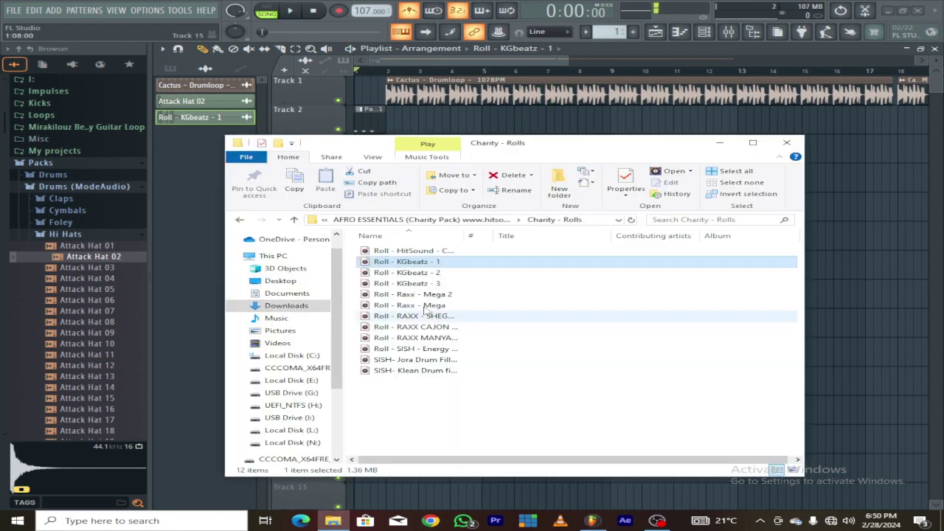
left_click(239, 223)
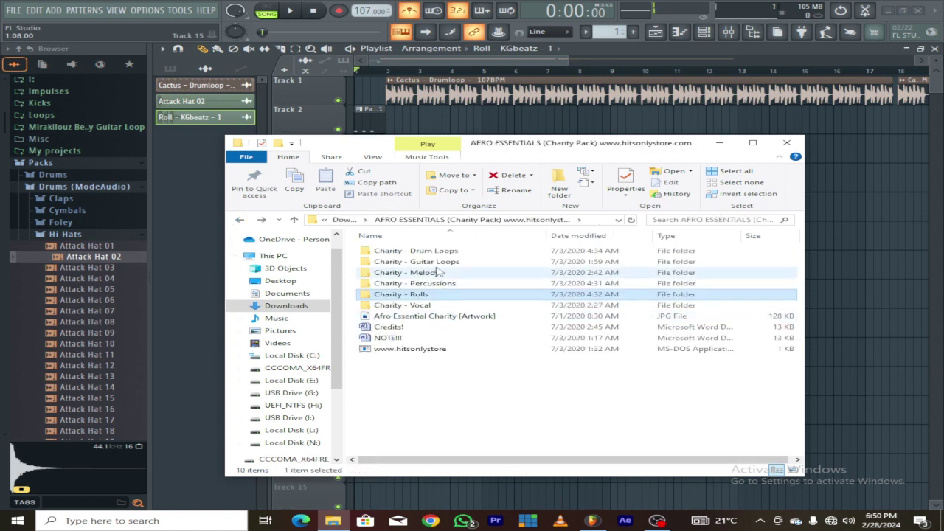
left_click(432, 274)
double_click(431, 274)
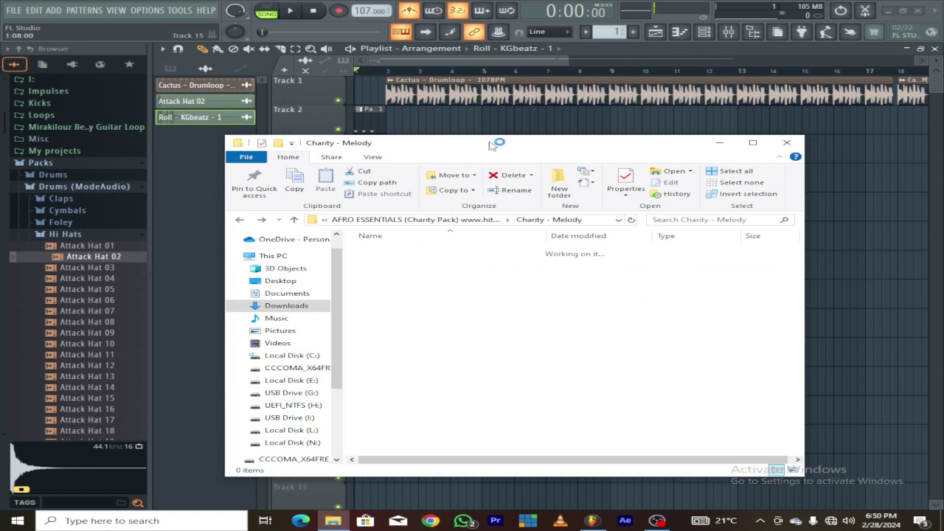
left_click_drag(489, 146, 471, 115)
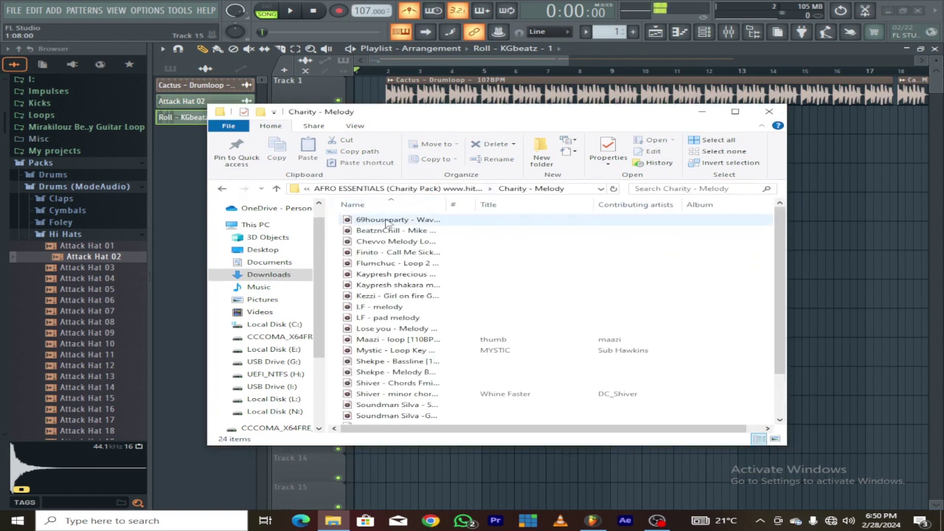
left_click(386, 223)
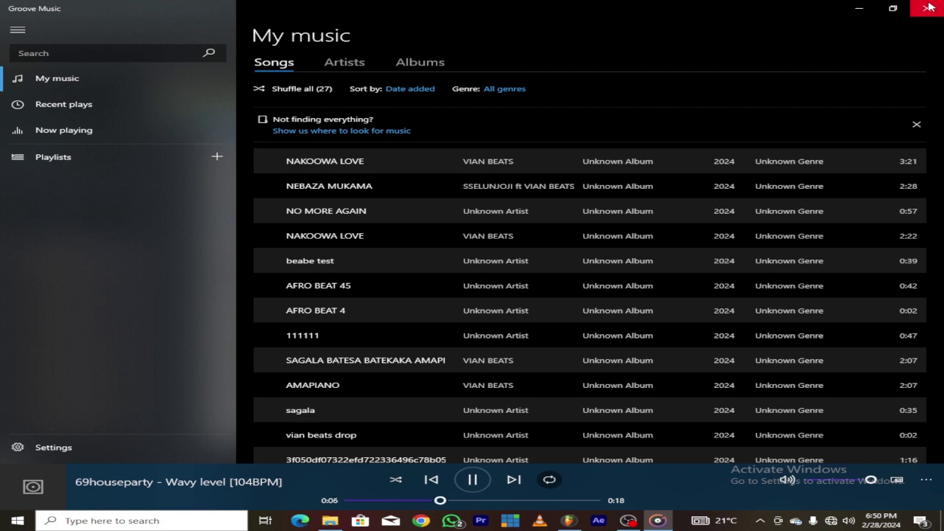
left_click(928, 6)
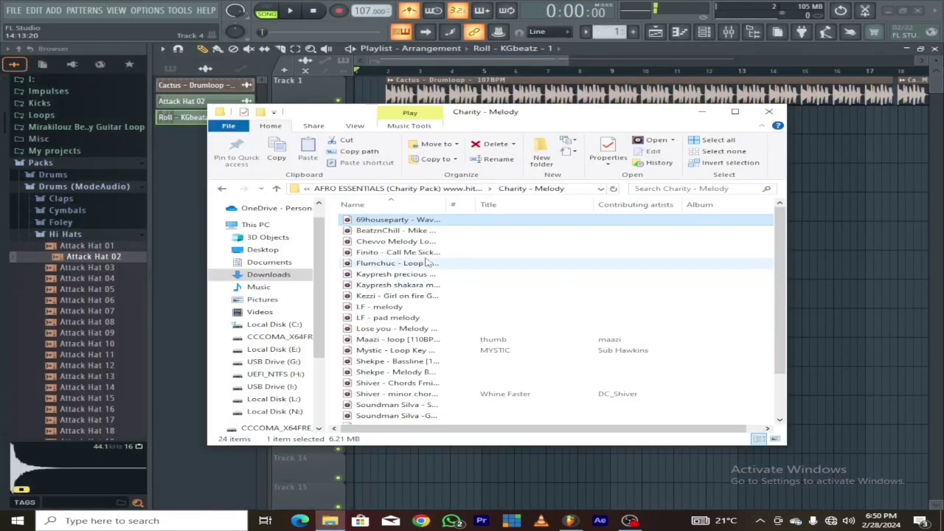
Step: Add the 69houseparty - Wavy level melody to Track 4 at bar 2 and fit it to the project tempo using the 75 to 150 range
left_click_drag(188, 238, 185, 202)
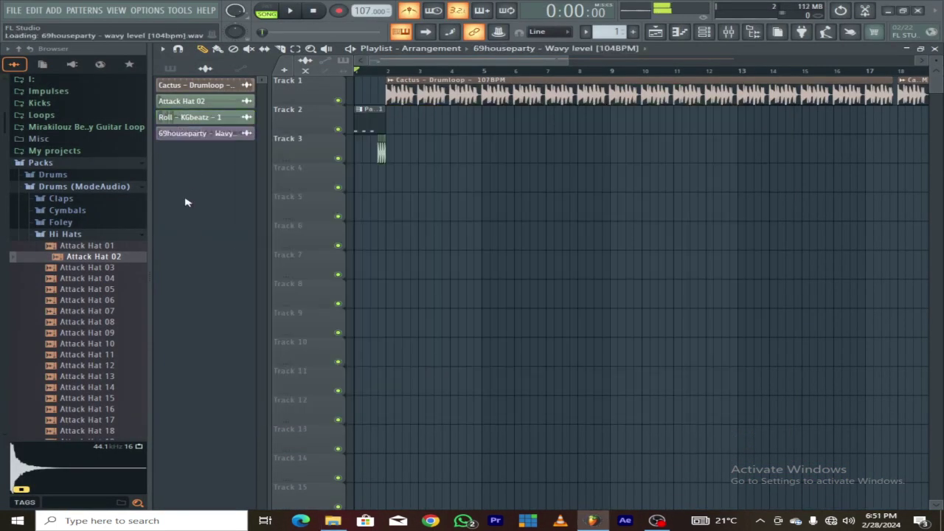
left_click_drag(198, 139, 390, 181)
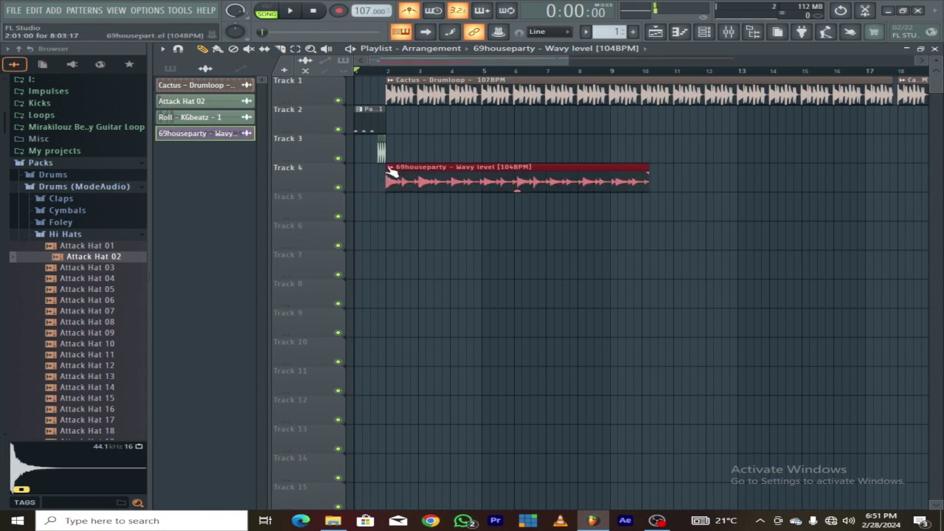
left_click(390, 168)
left_click(513, 235)
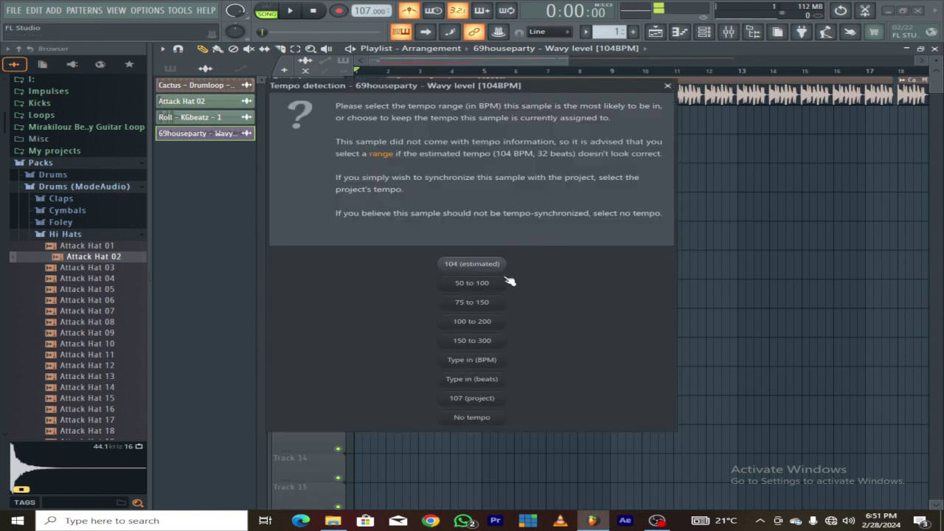
left_click(477, 305)
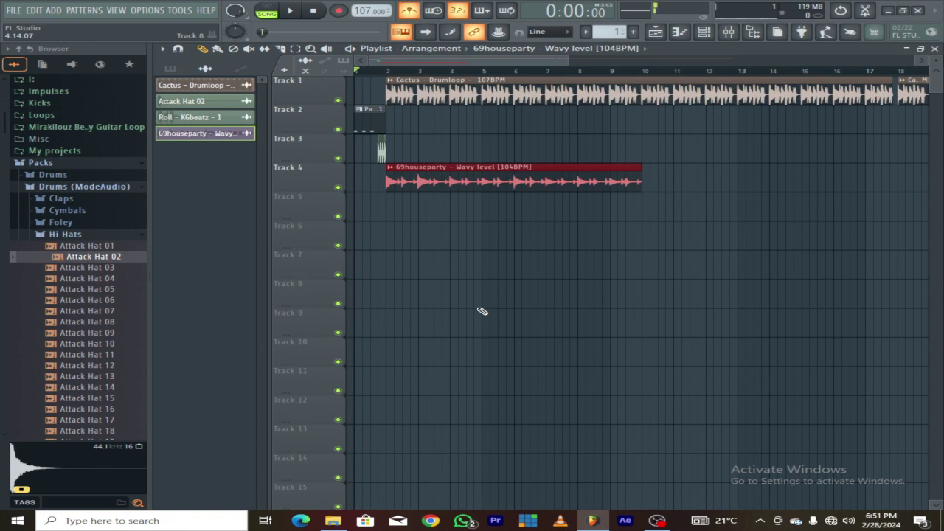
Step: Play the arrangement from the start to check how the Track 4 melody fits with the drumloop
key("space")
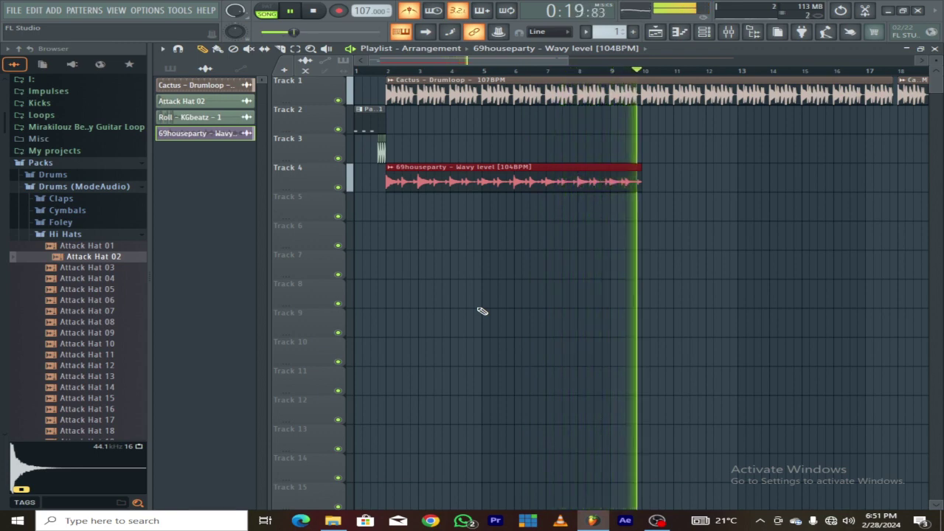
key("space")
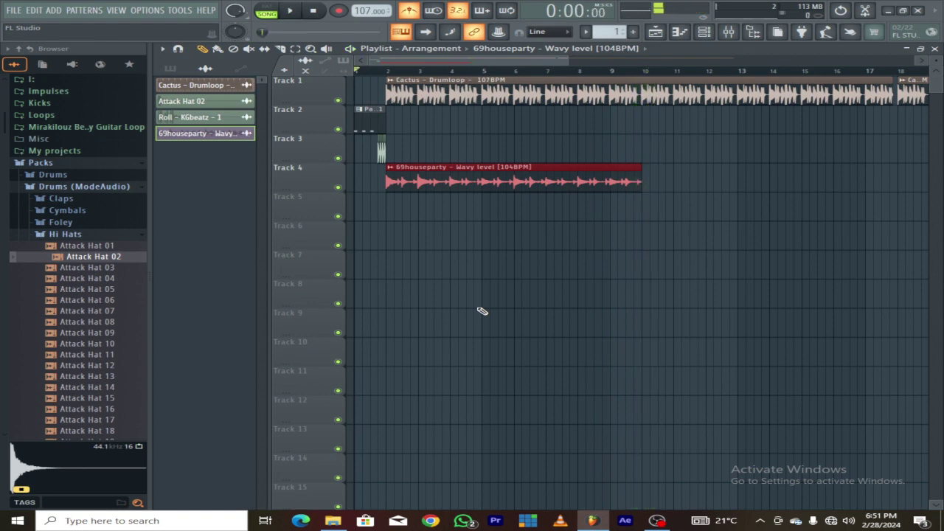
scroll(481, 311, "up", 4)
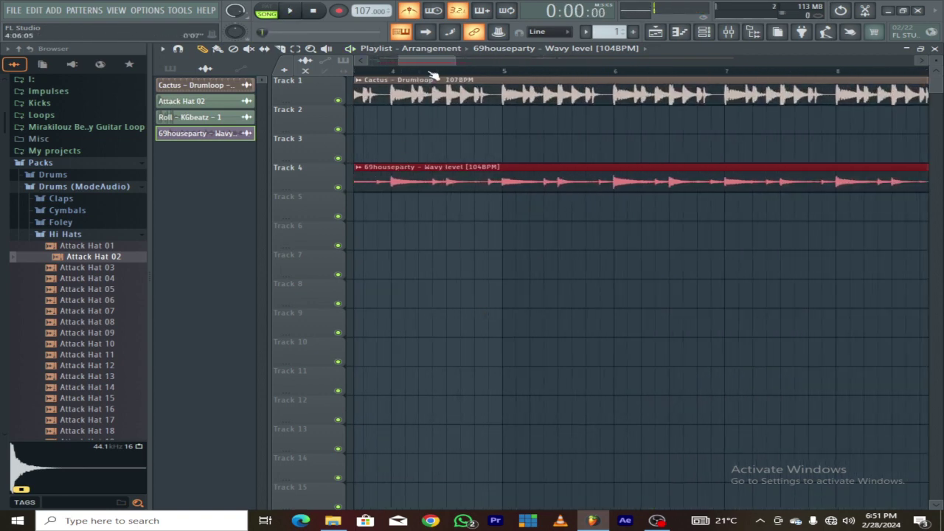
Step: Copy the four-hit roll before bar 2 to the last beat of bar 9 on Track 3 and play that section
left_click_drag(432, 60, 392, 70)
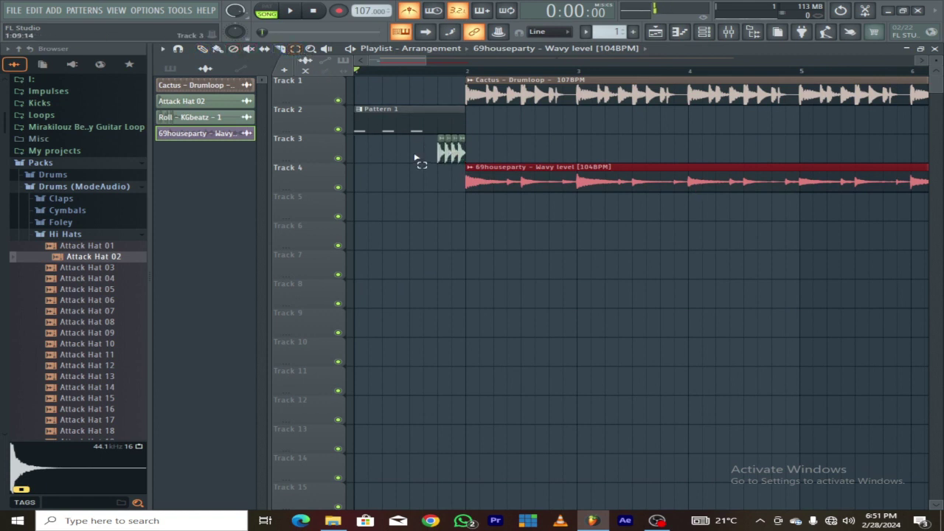
left_click_drag(417, 159, 477, 157)
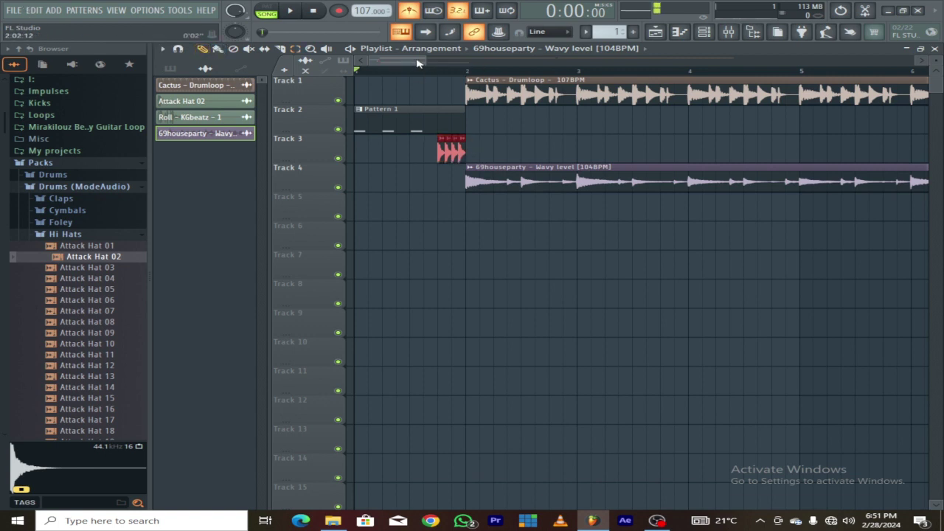
left_click_drag(416, 63, 464, 66)
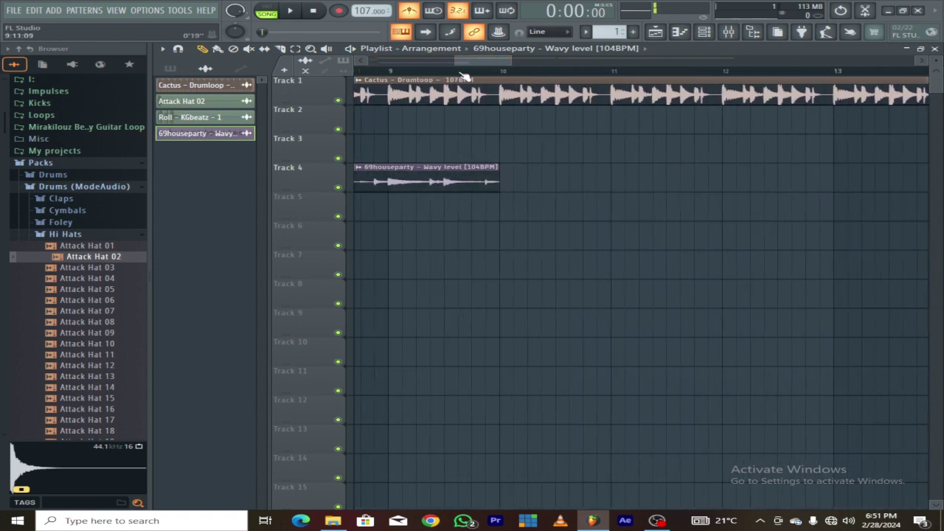
left_click(444, 74)
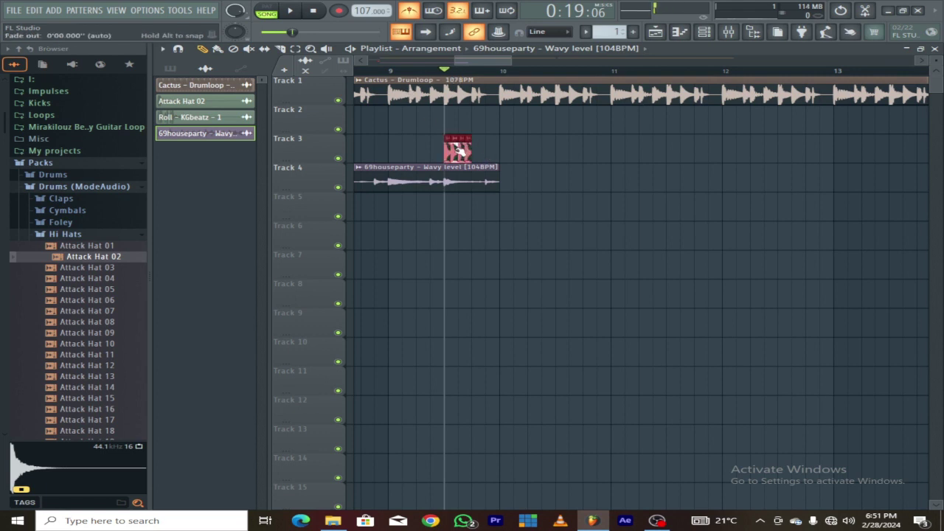
left_click(484, 155)
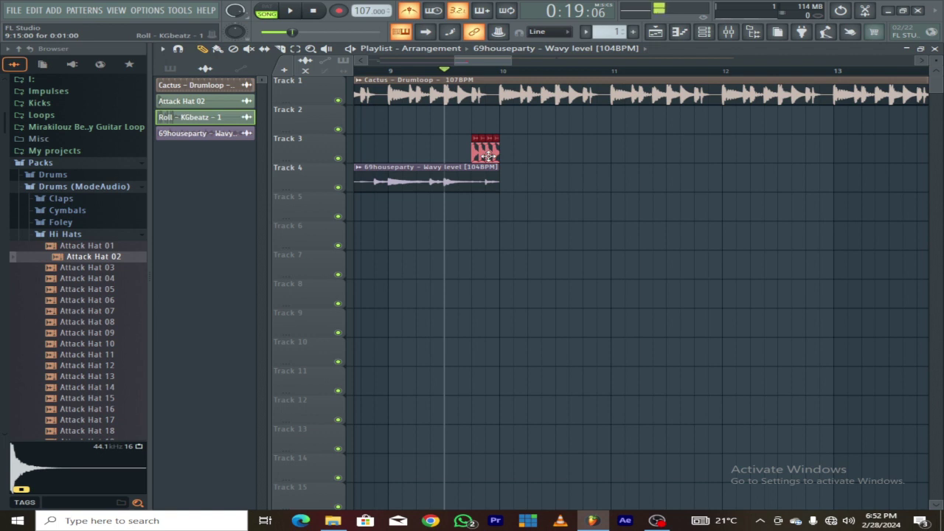
key("space")
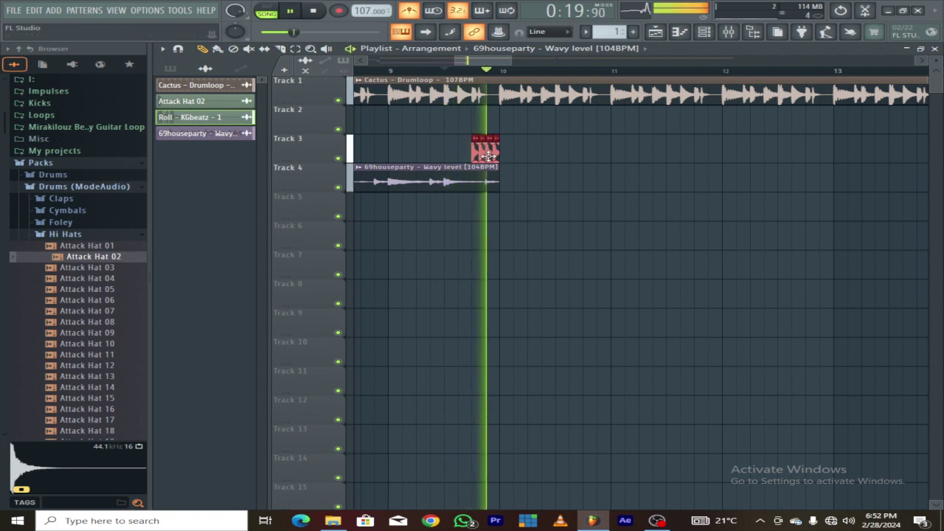
key("space")
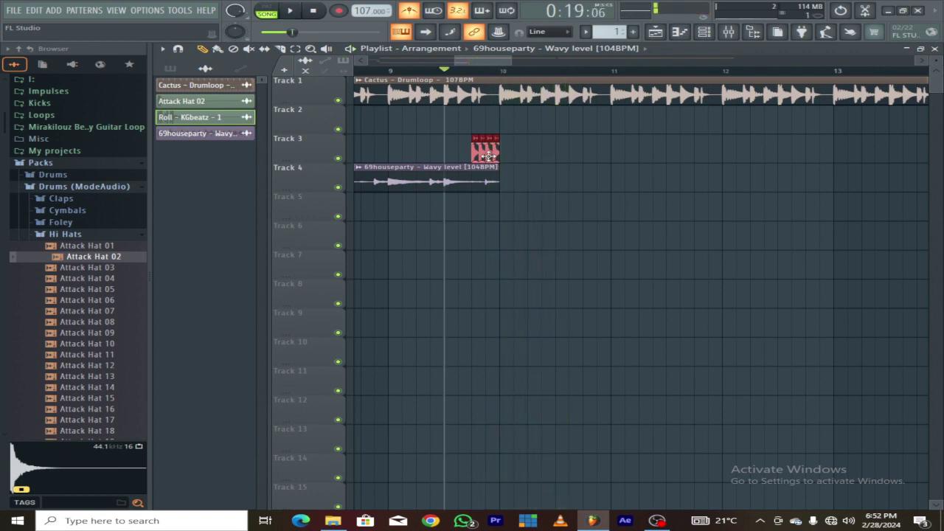
Step: Turn off the metronome and play the arrangement from the start past bar 10 to check the second roll
left_click_drag(457, 61, 31, 145)
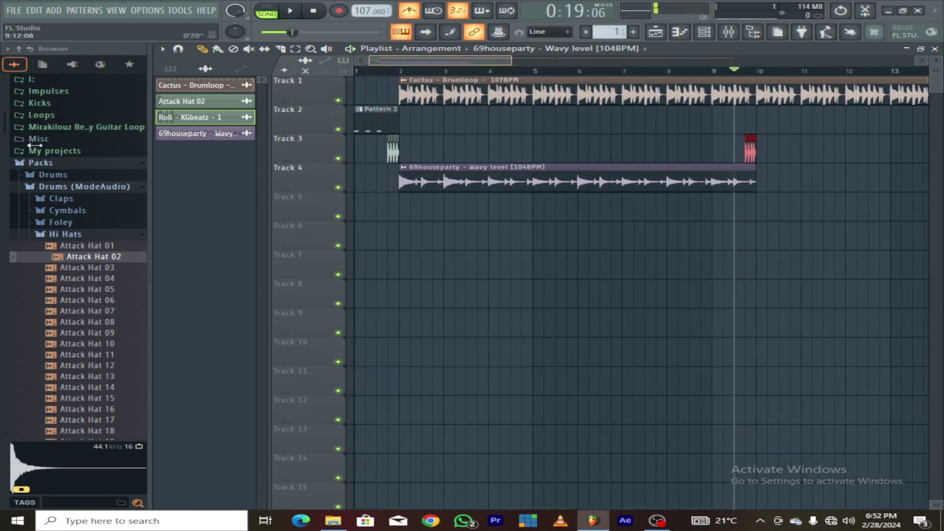
mouse_move(744, 72)
left_mouse_down()
mouse_move(466, 71)
mouse_move(3, 101)
left_mouse_up()
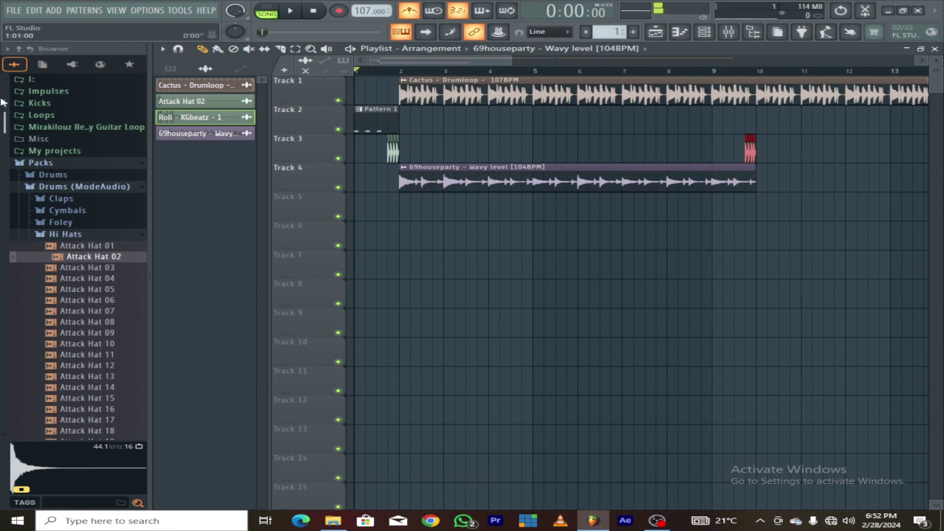
key("space")
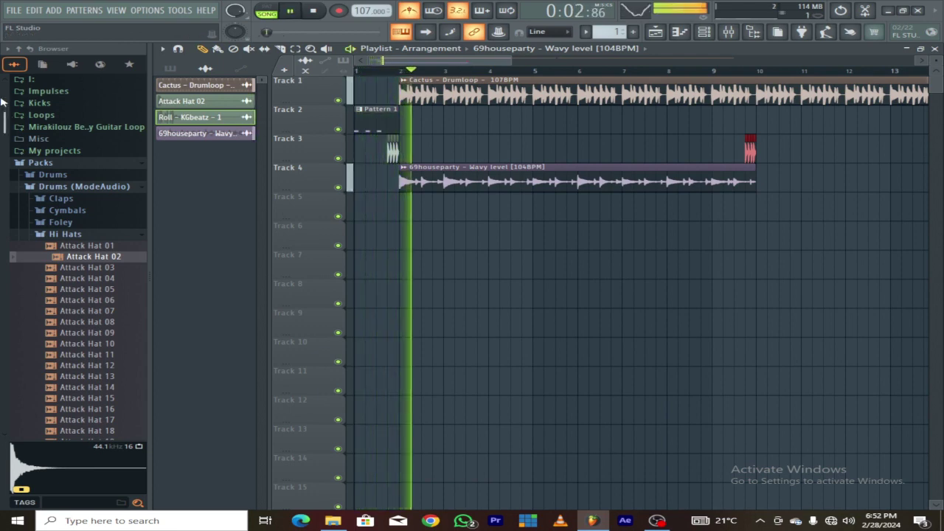
key("space")
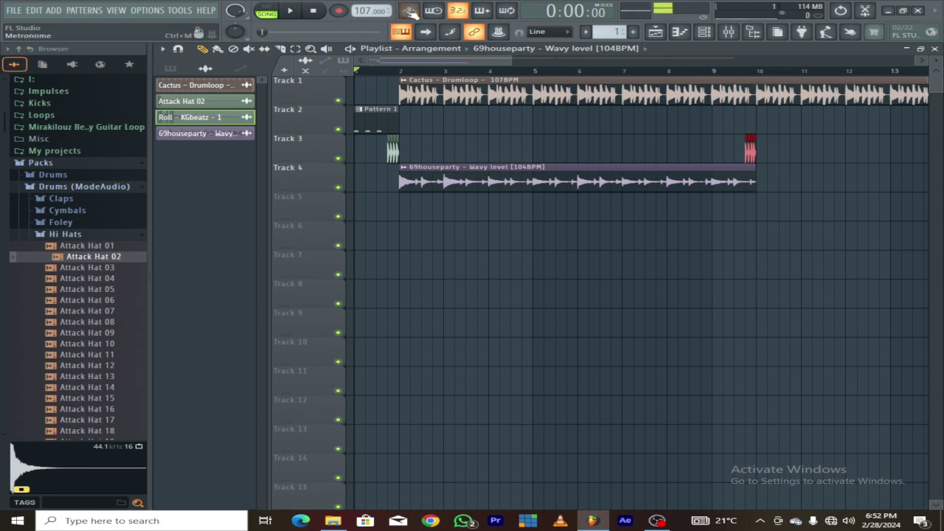
key("space")
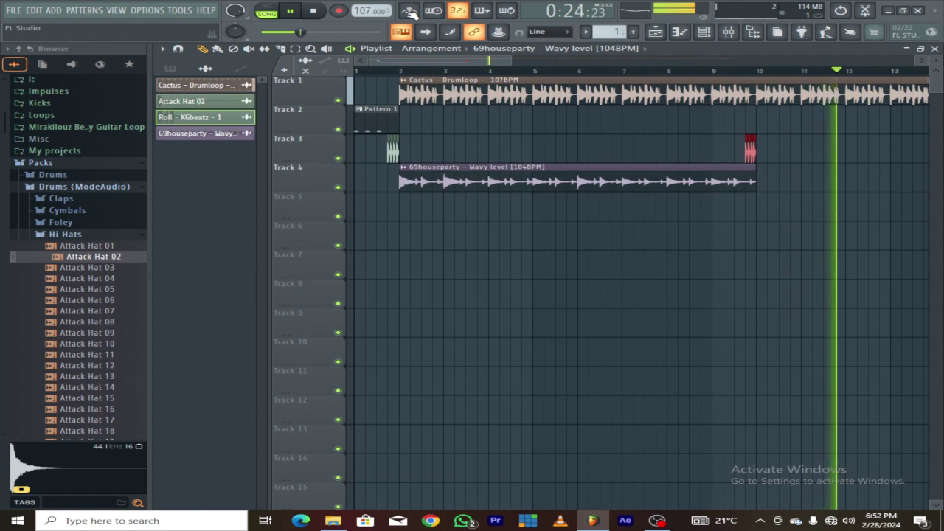
key("space")
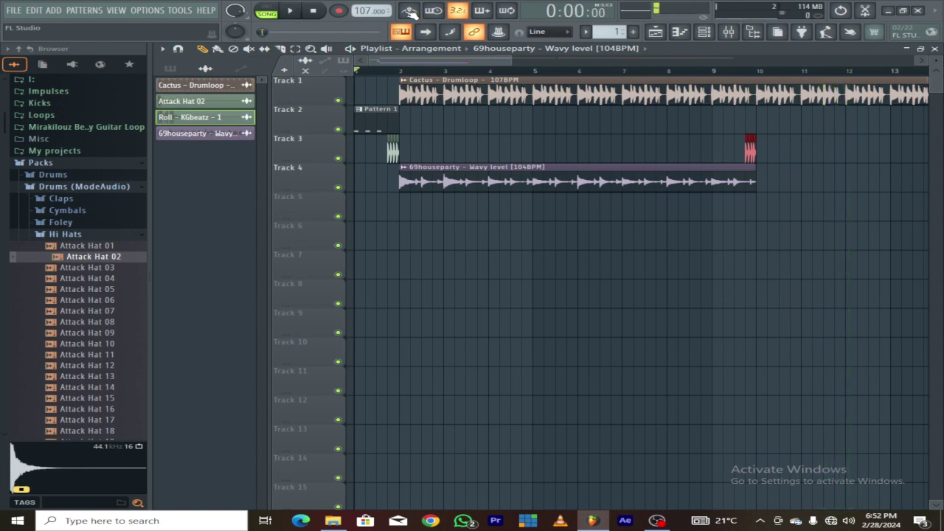
Step: Switch to File Explorer and open the Vocal Samples folder in Hitsound - BANGER SAUCE Vol. 1 (Sample pack)
left_click_drag(518, 64, 480, 71)
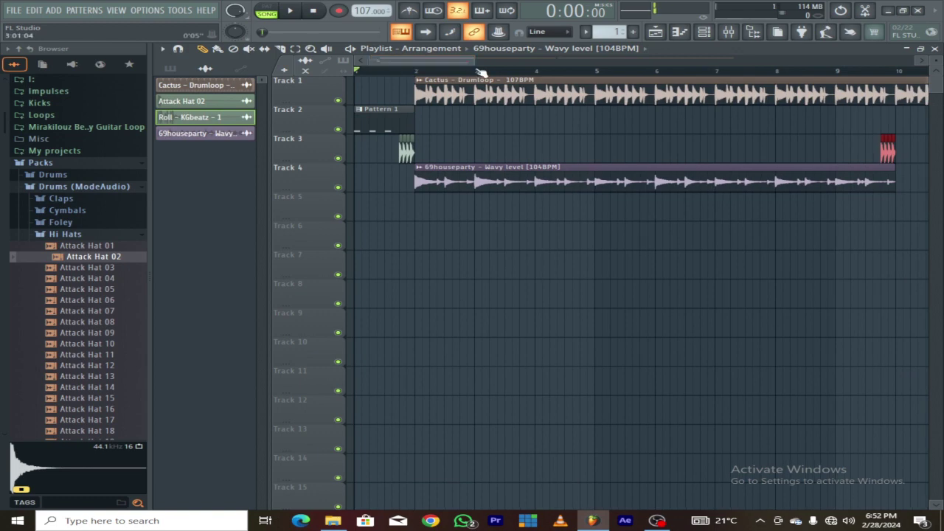
key("space")
left_click(333, 521)
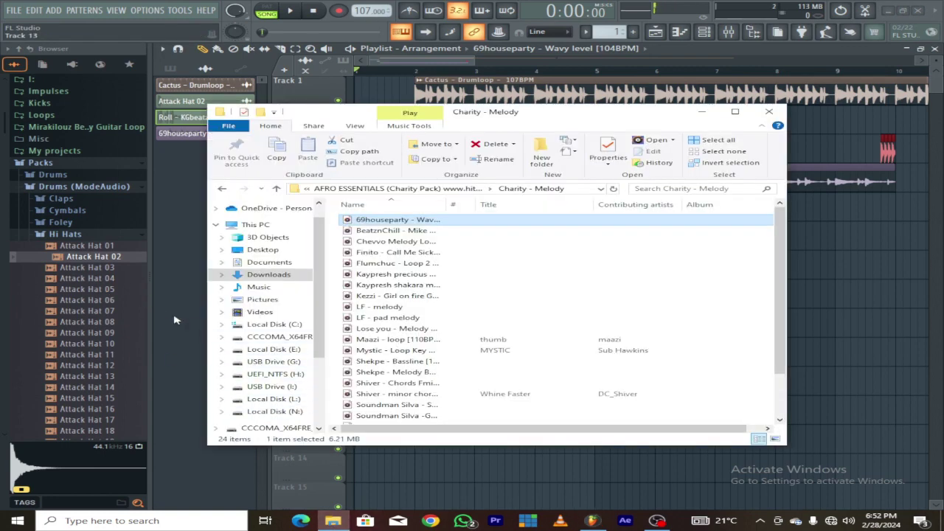
left_click(174, 320)
left_click(333, 521)
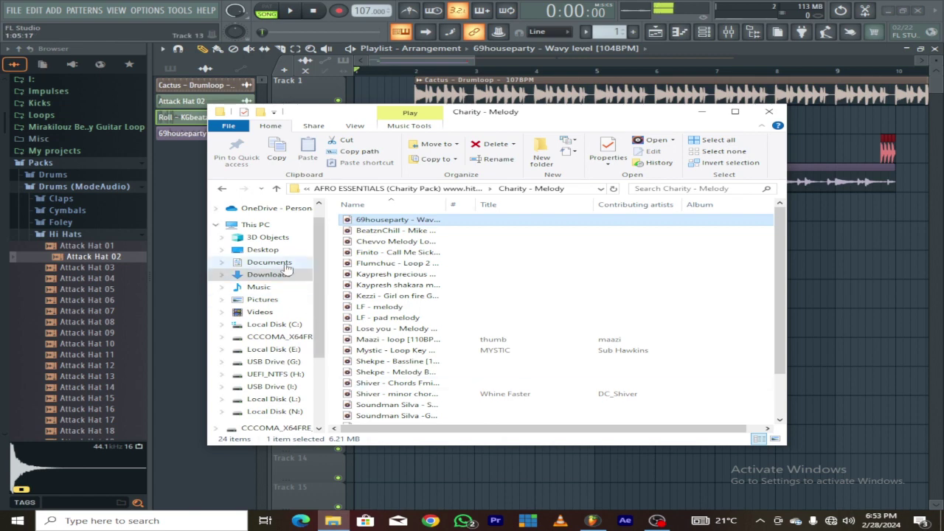
left_click(222, 190)
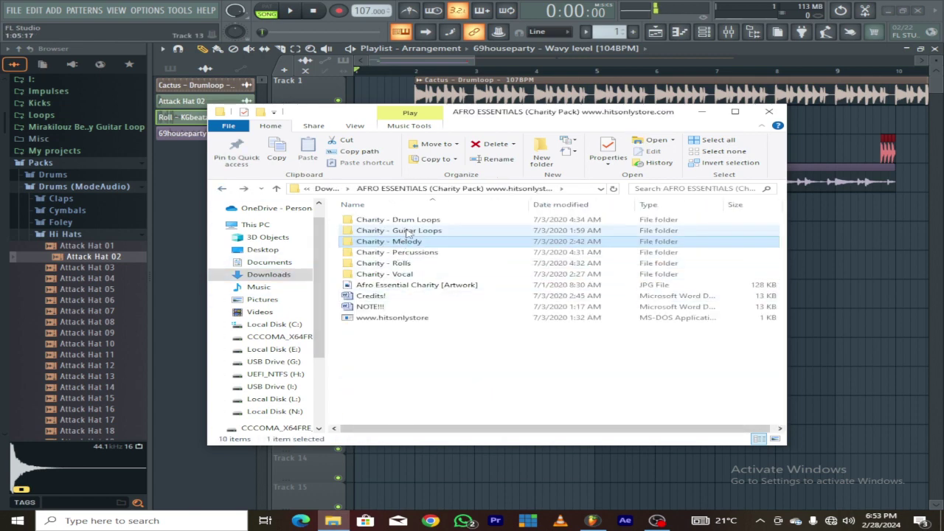
left_click(222, 189)
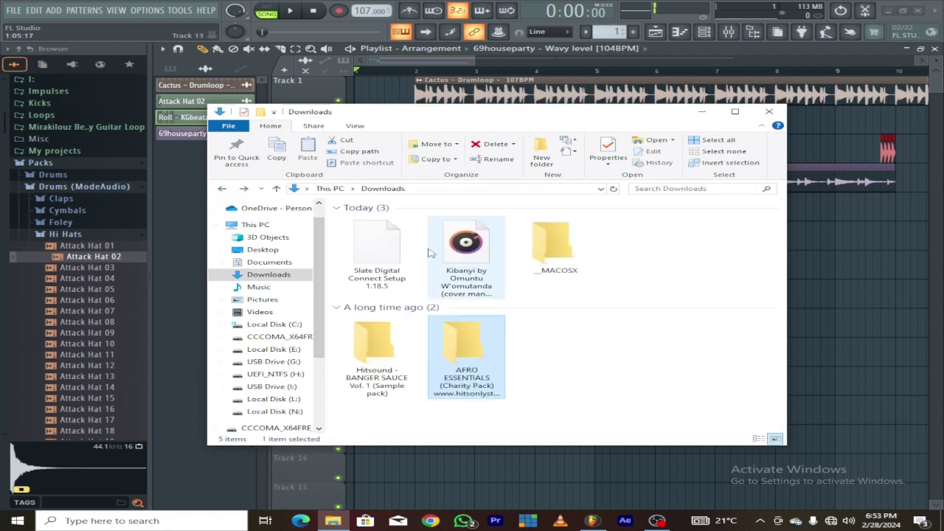
double_click(377, 350)
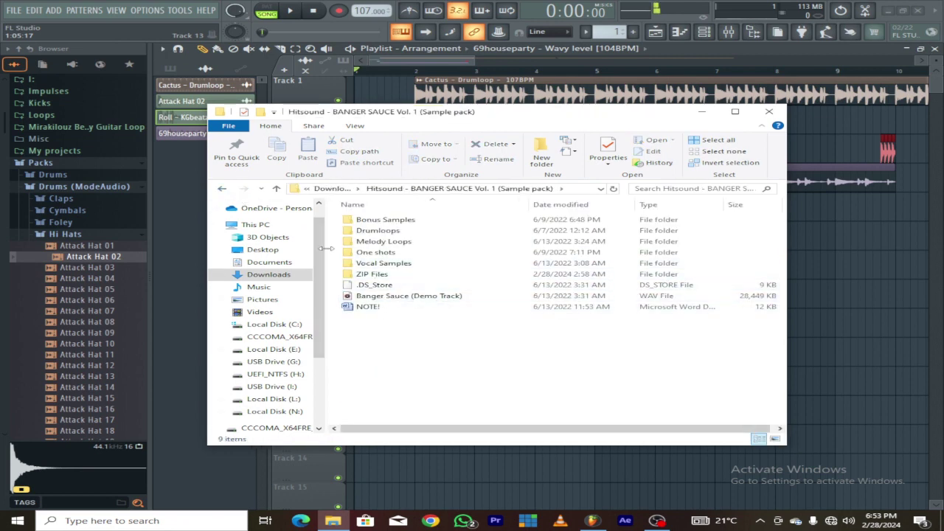
left_click(373, 246)
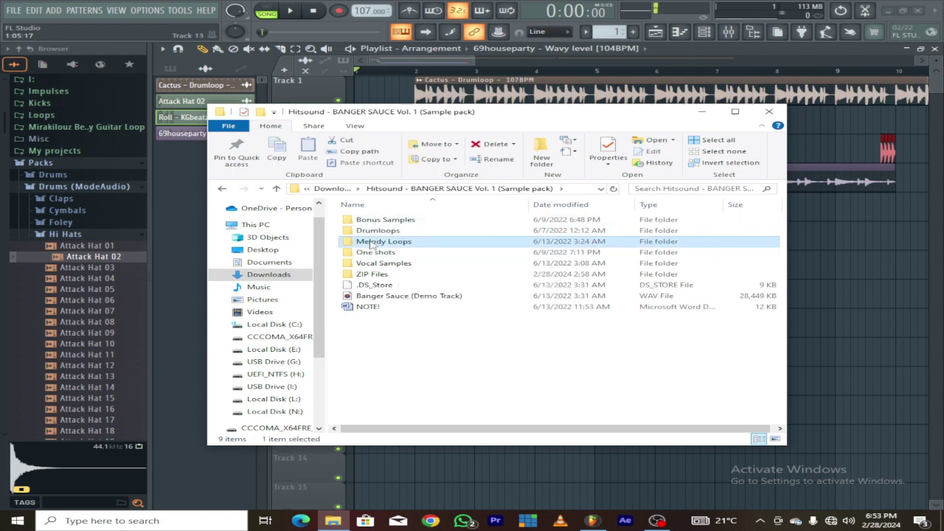
double_click(372, 251)
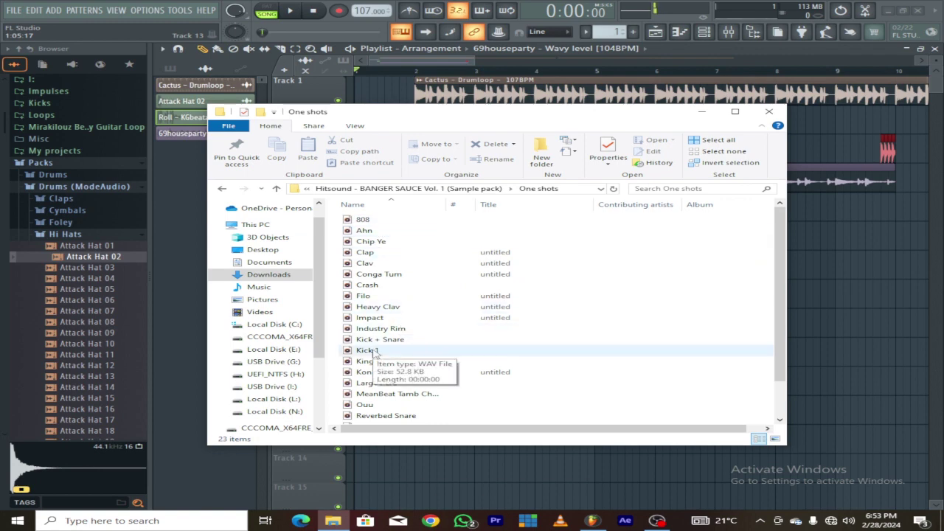
left_click(220, 188)
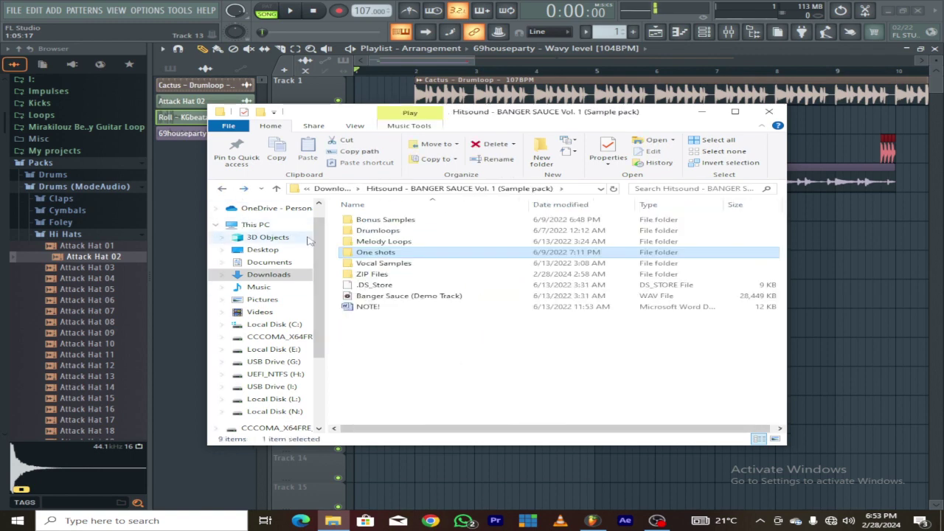
double_click(384, 263)
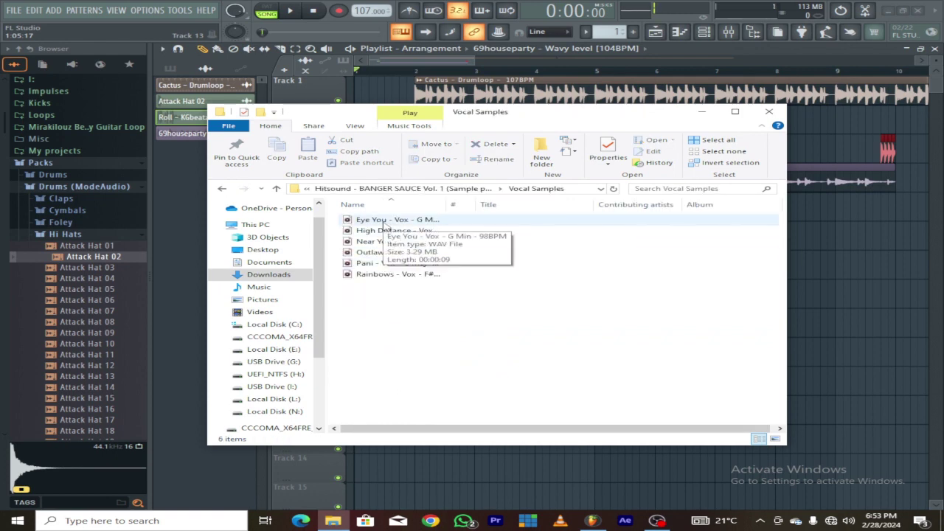
Step: Add the Eye You - Vox - G Min - 98BPM sample to Track 5 at bar 1 and fit it to tempo using the 75 to 150 range
left_click(384, 221)
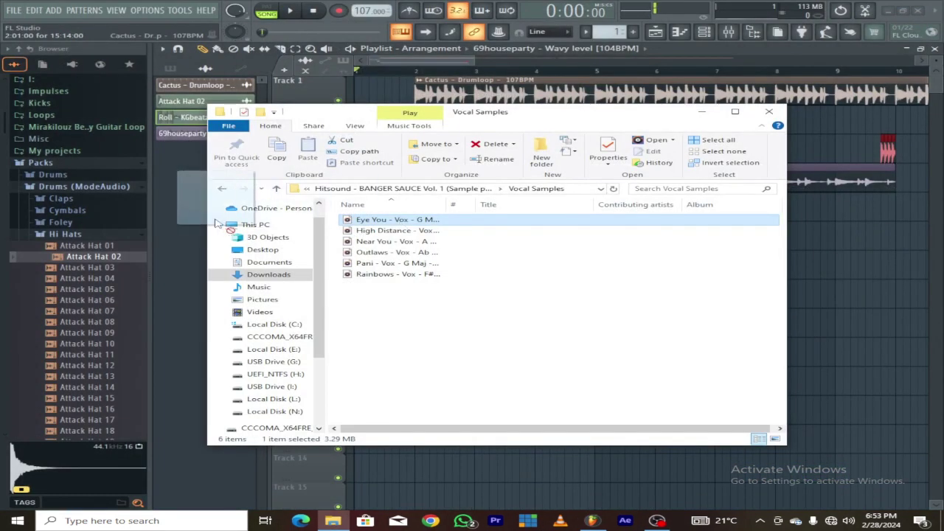
left_click(188, 222)
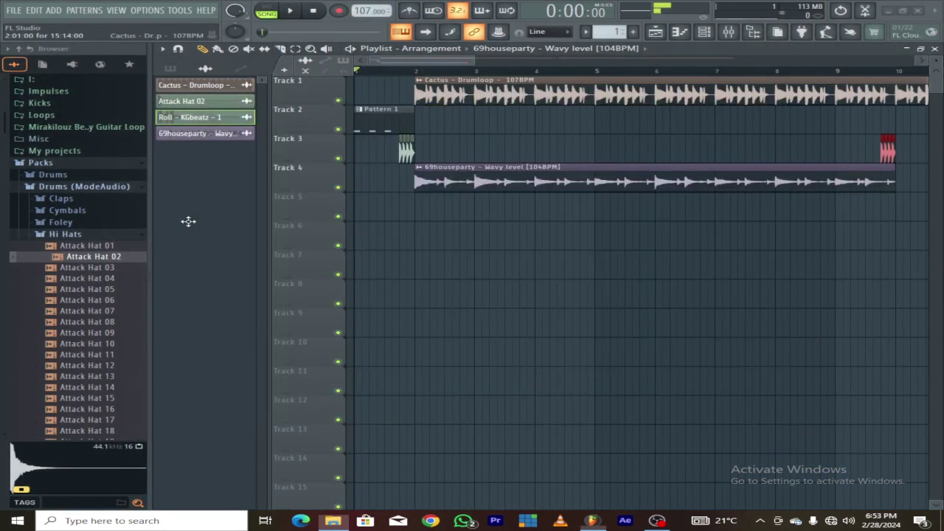
left_click_drag(300, 166, 359, 213)
left_click(361, 200)
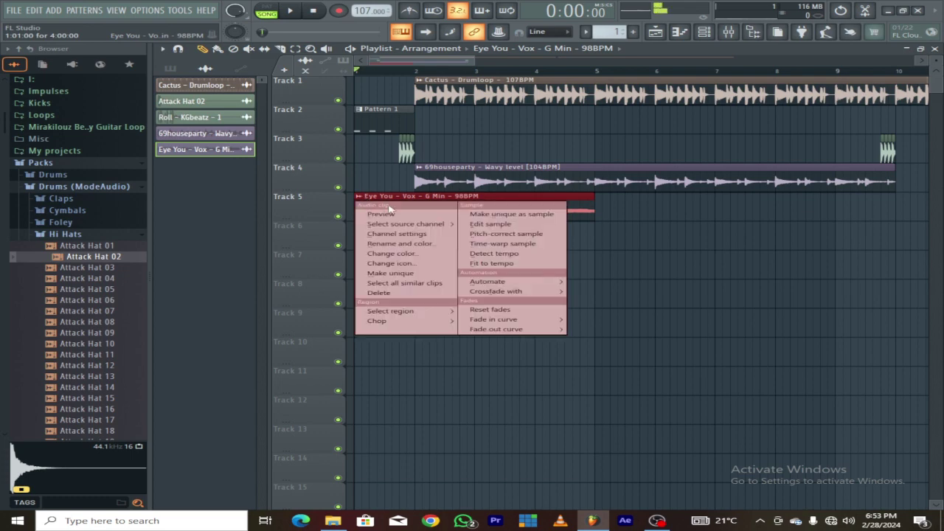
left_click(501, 264)
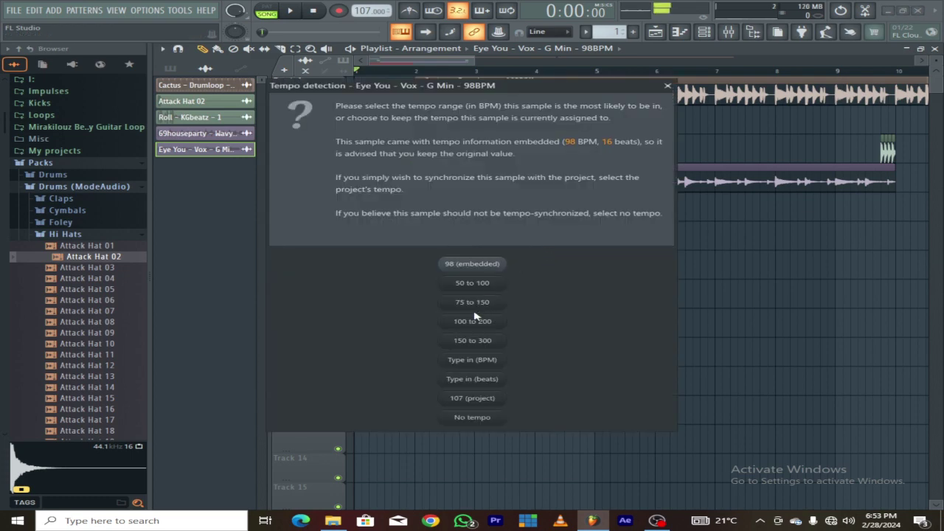
left_click_drag(507, 89, 583, 119)
left_click(554, 335)
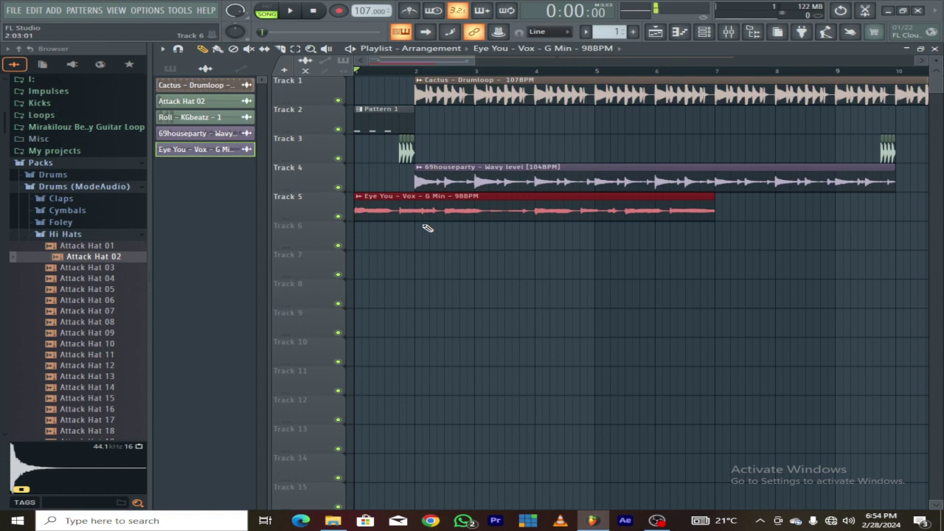
Step: Check the Track 5 vocal in playback, move it to start at bar 2 and replay the arrangement
key("space")
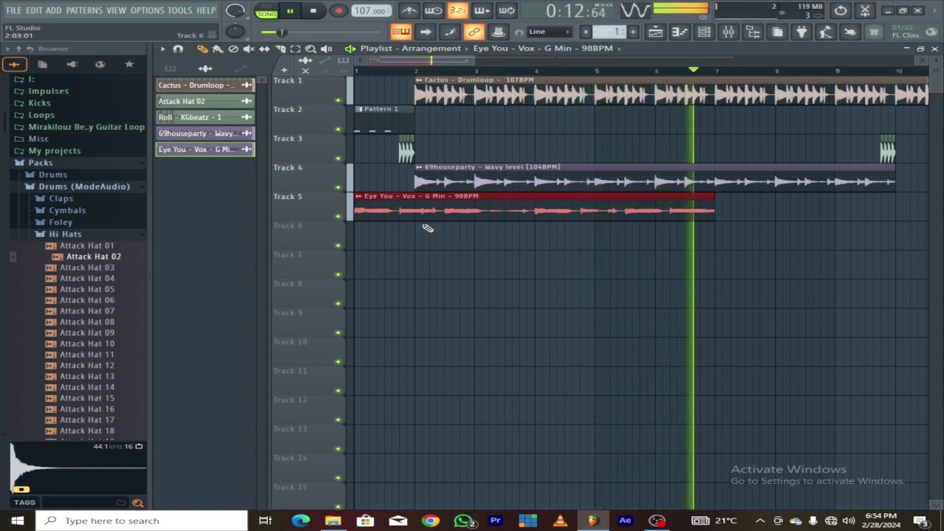
key("space")
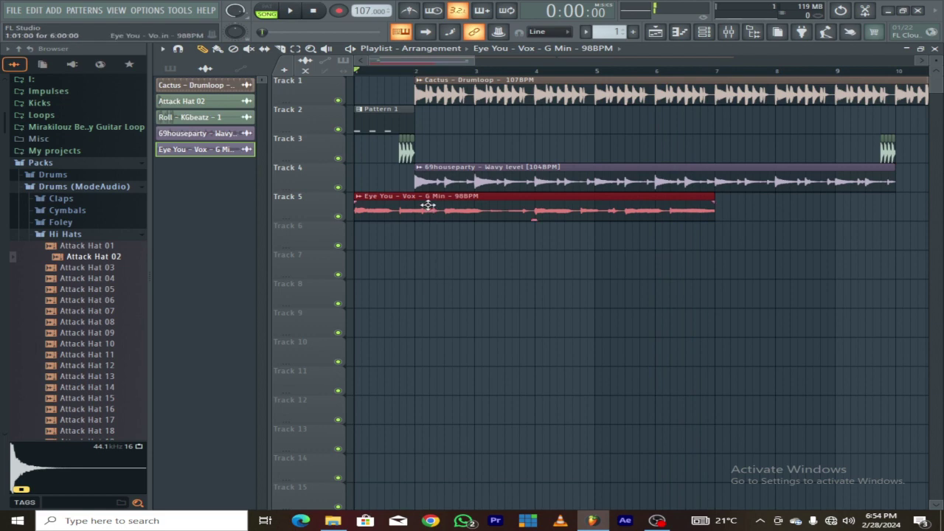
left_click_drag(427, 205, 484, 198)
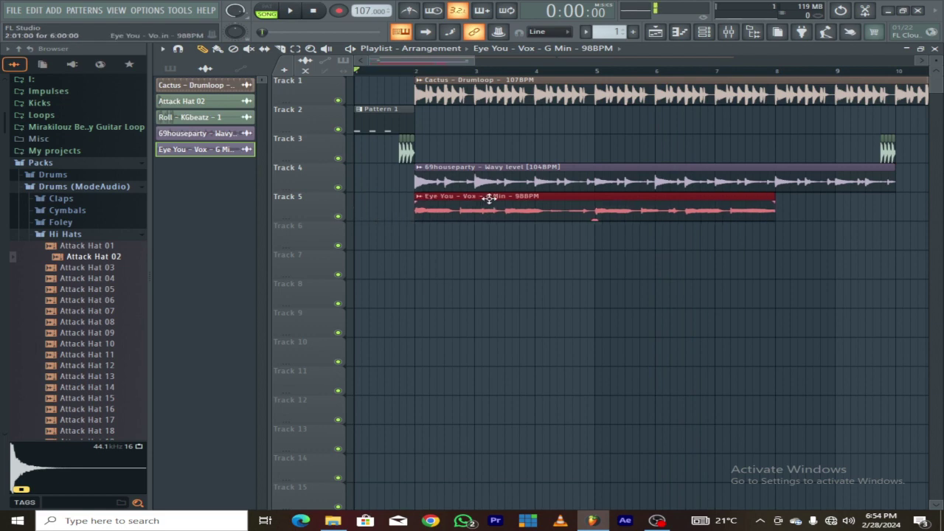
key("space")
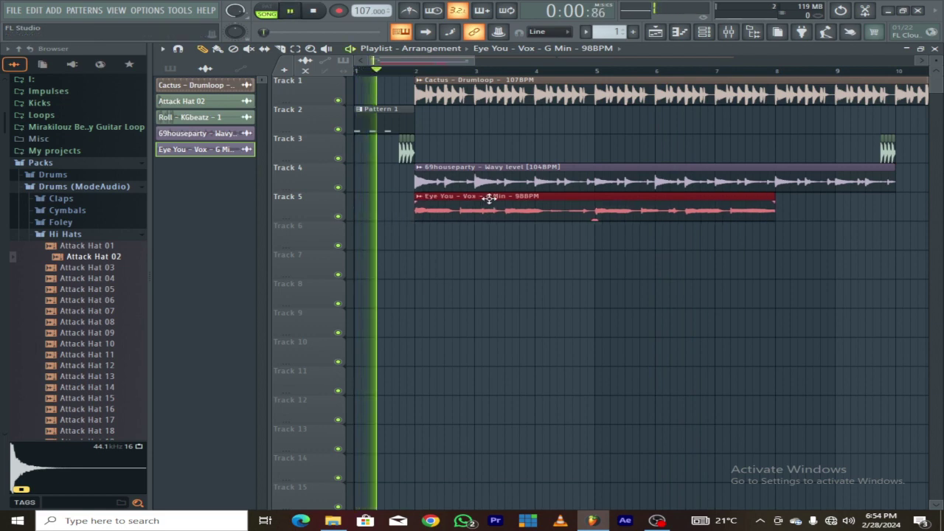